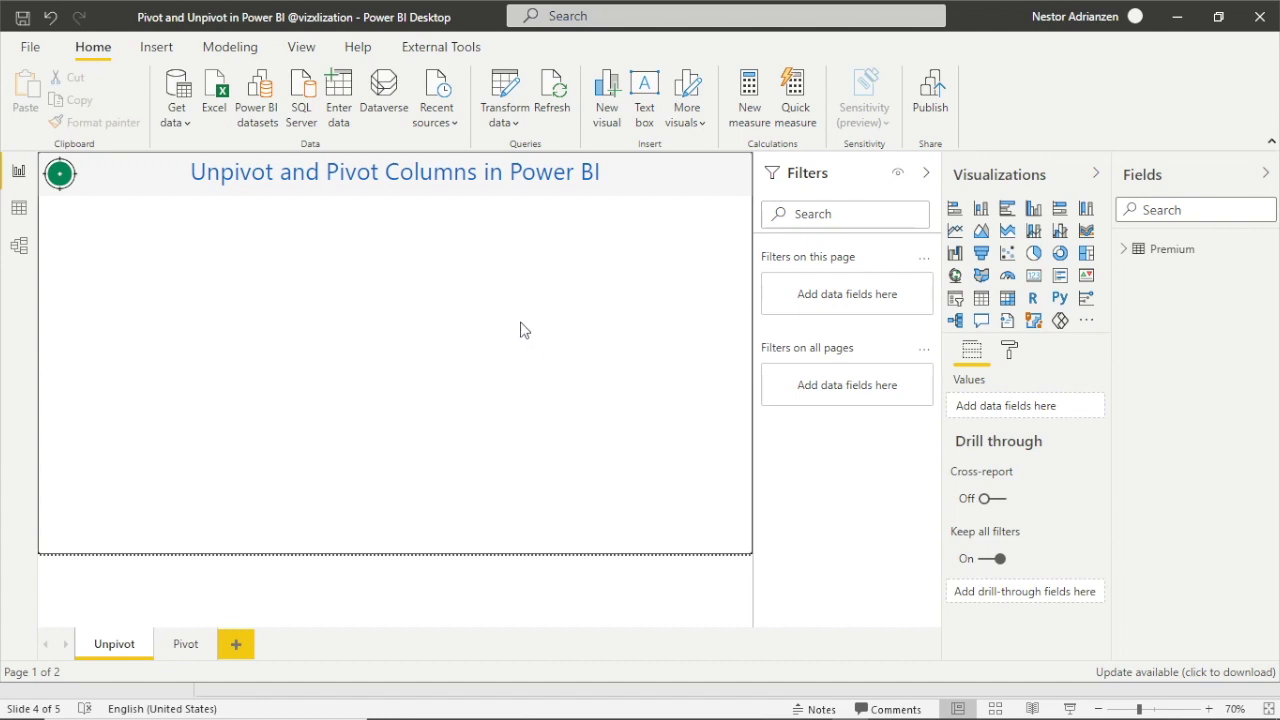
Expand the Premium table and view its data, selecting the Claim Year, Xbox and Projector columns.
click(1143, 253)
click(1125, 250)
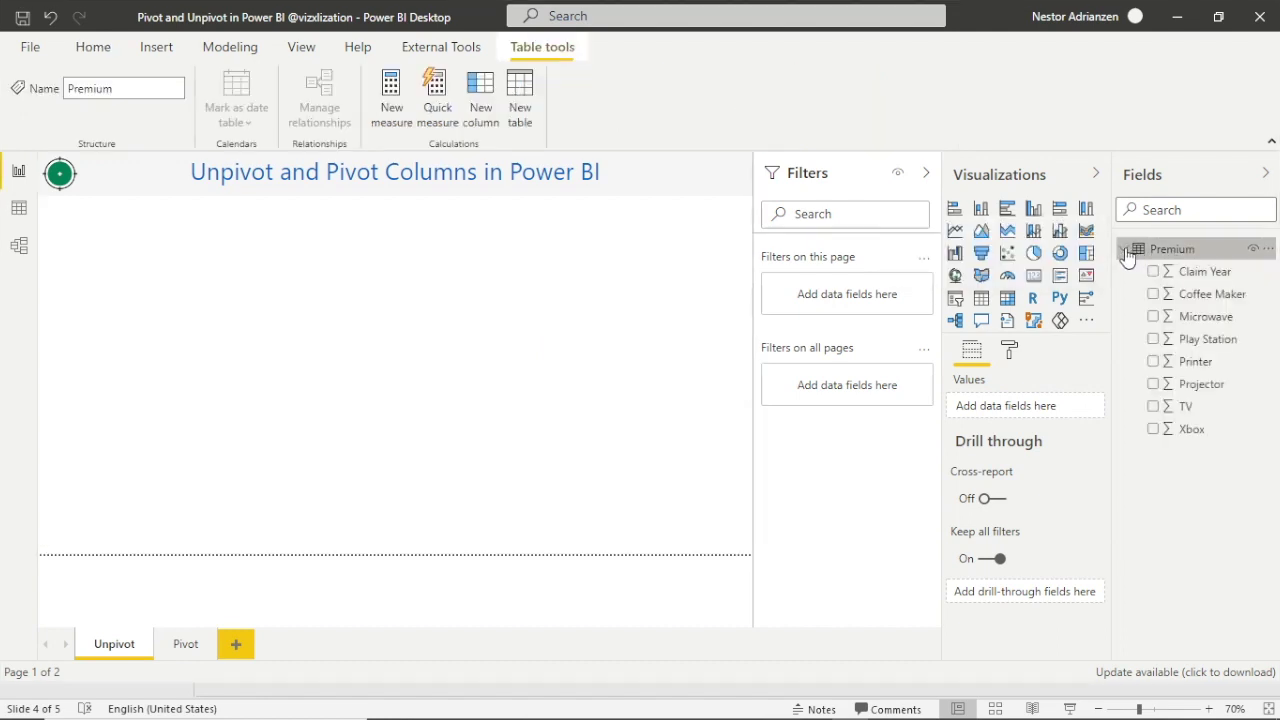
click(28, 212)
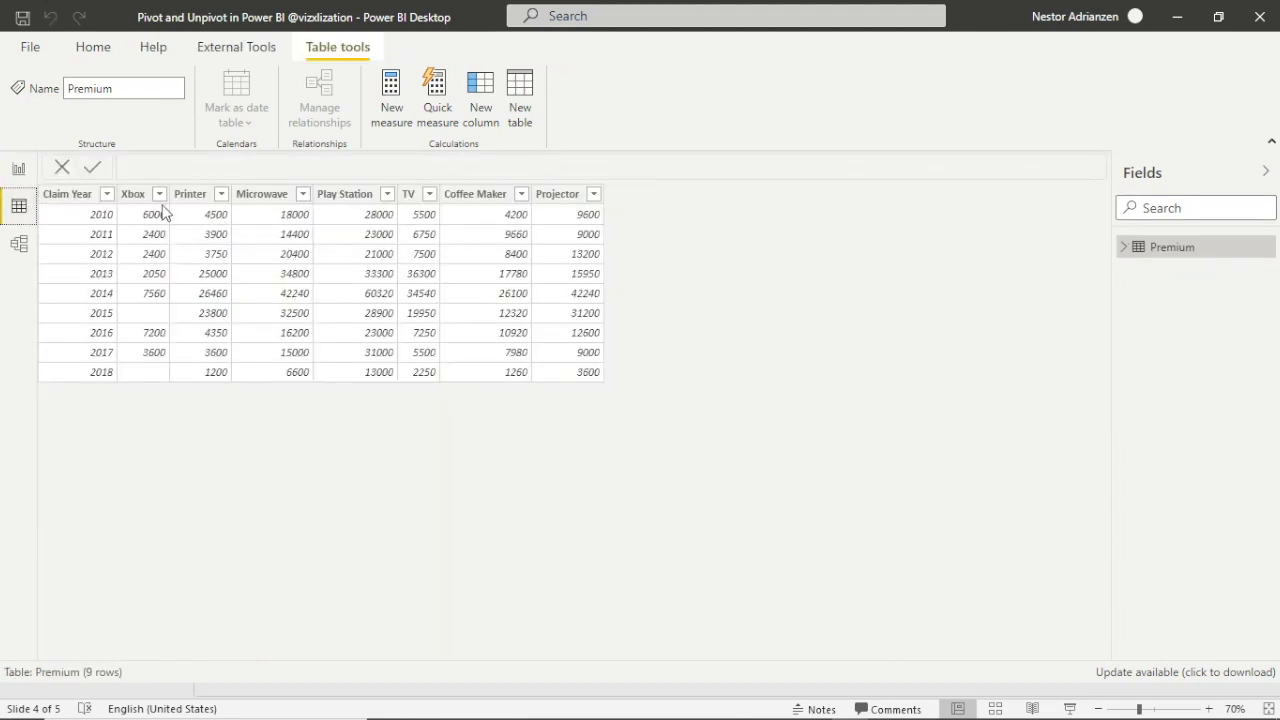
click(72, 207)
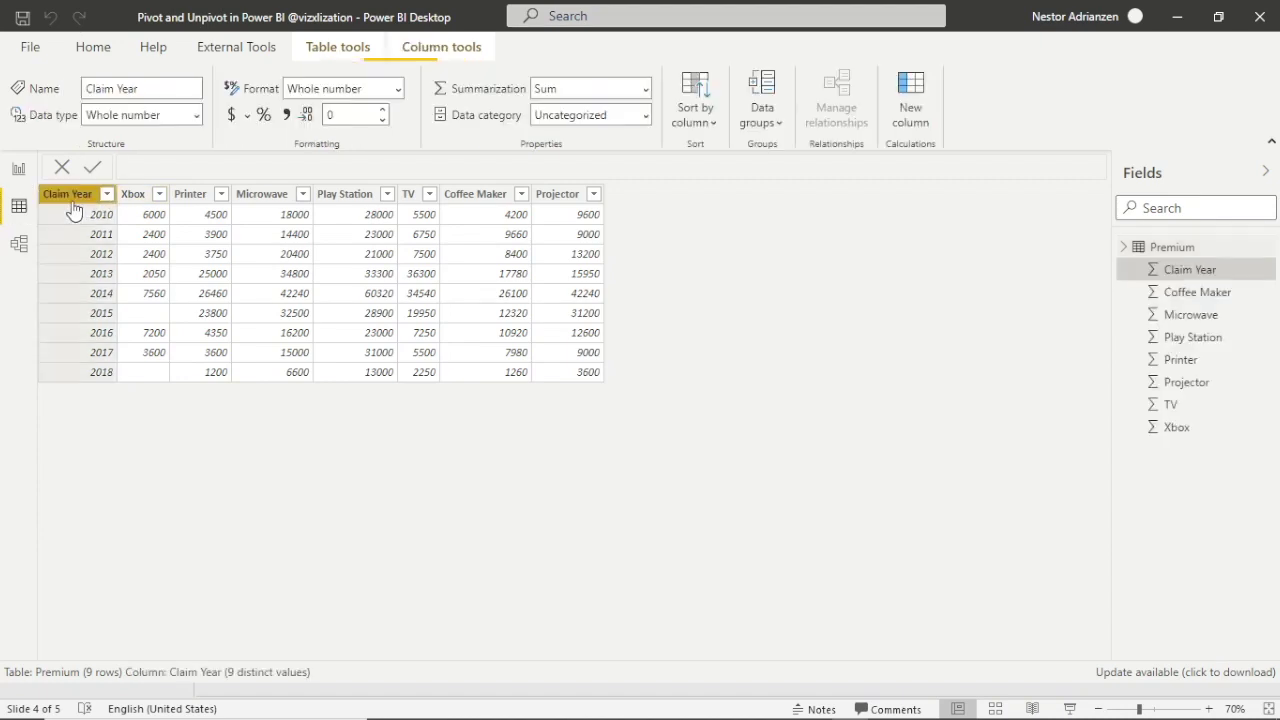
click(131, 199)
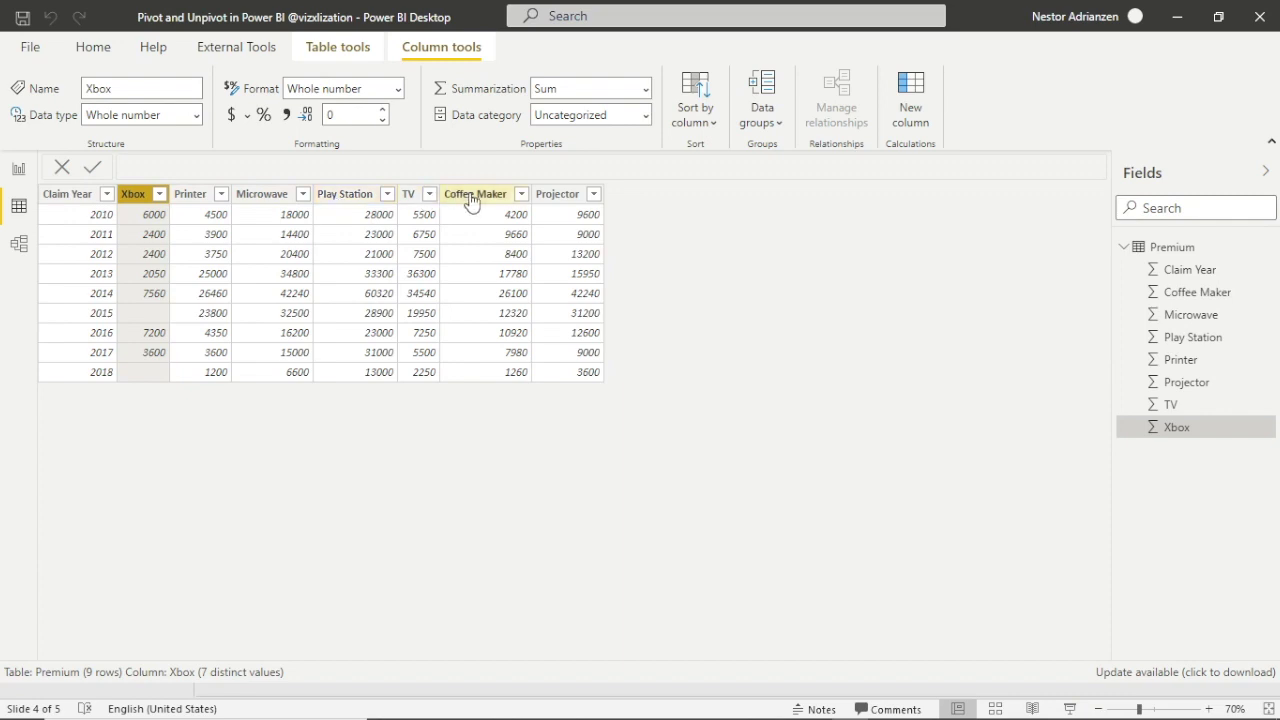
click(557, 195)
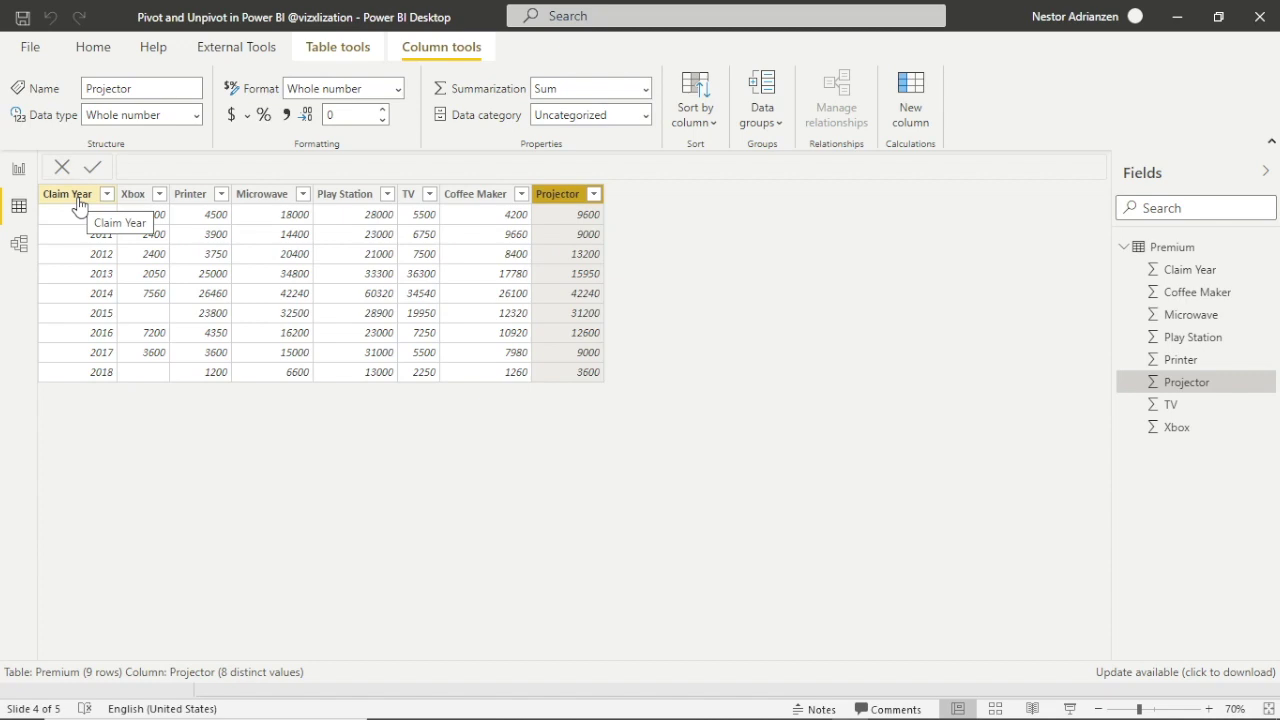
Inspect each product column from Xbox through Projector, then return to Report view.
click(133, 196)
click(189, 198)
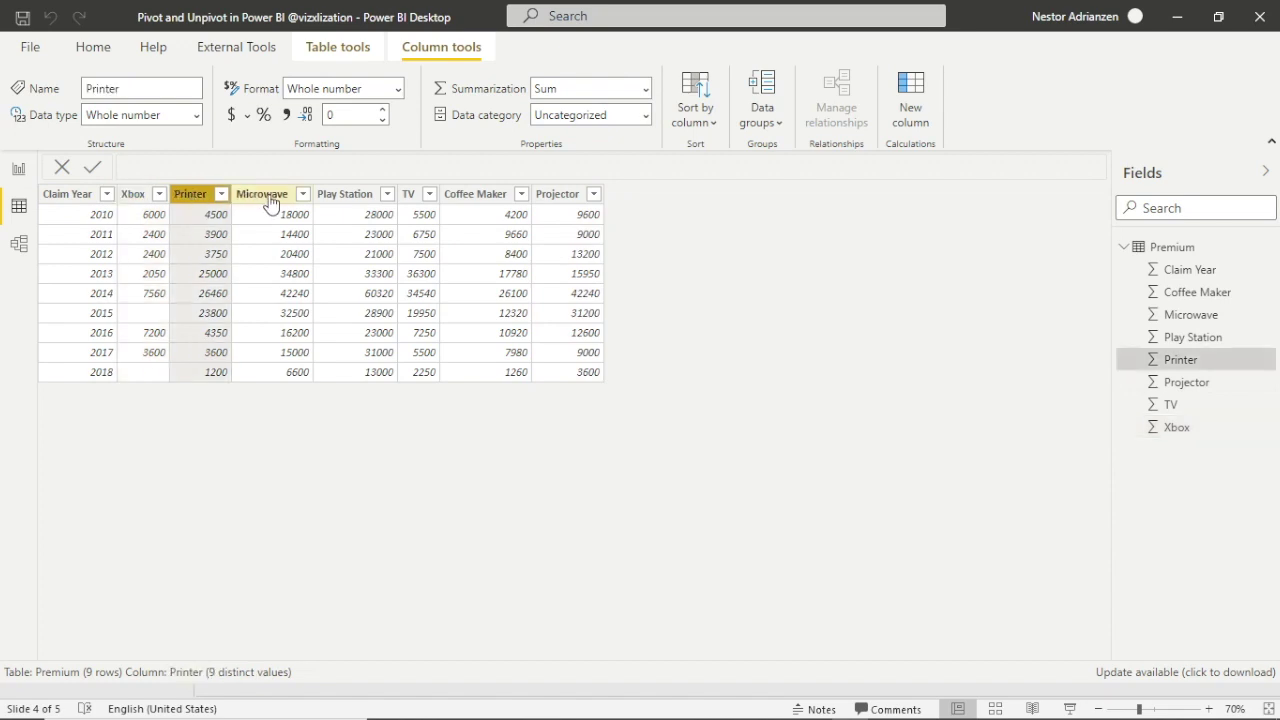
click(270, 200)
click(357, 200)
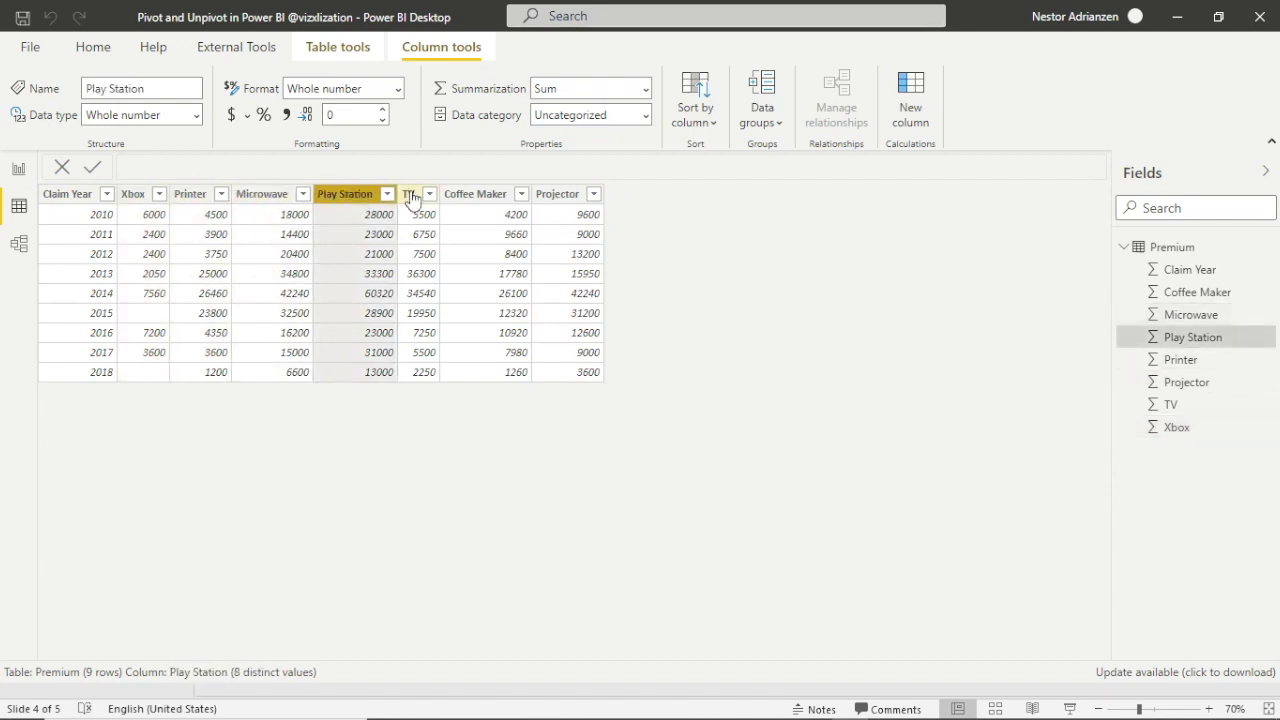
click(412, 198)
click(472, 196)
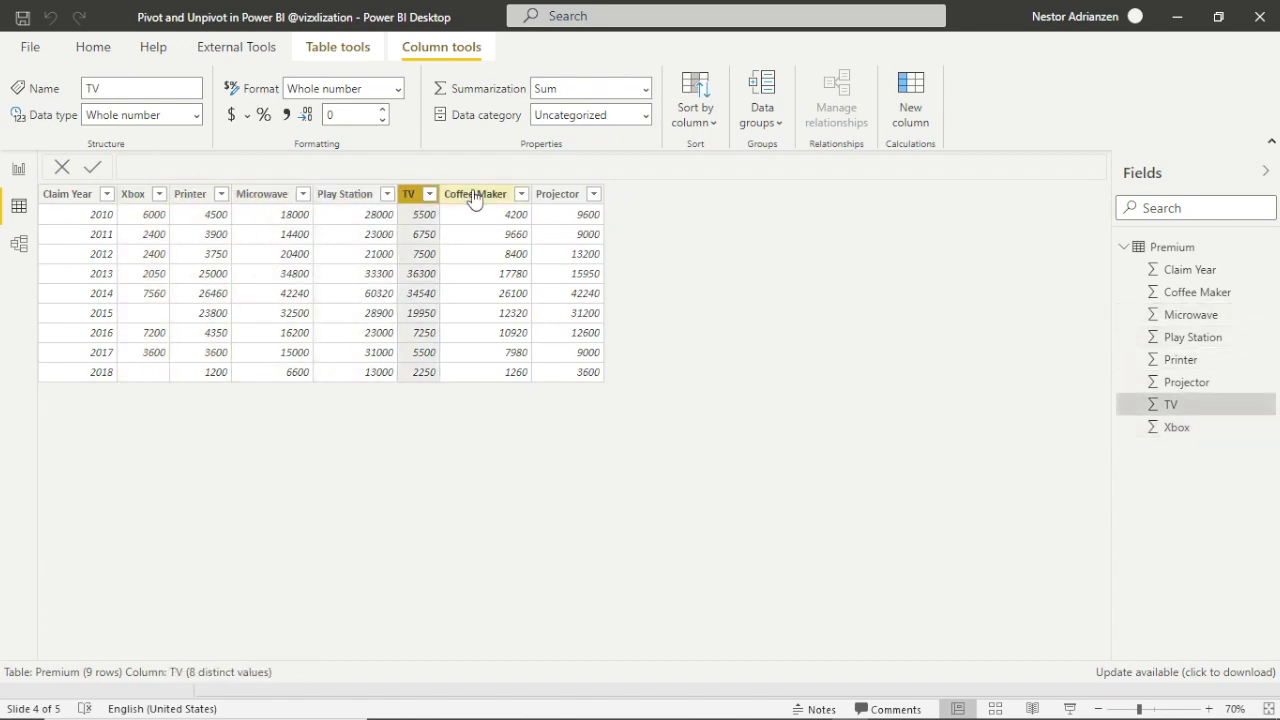
click(558, 193)
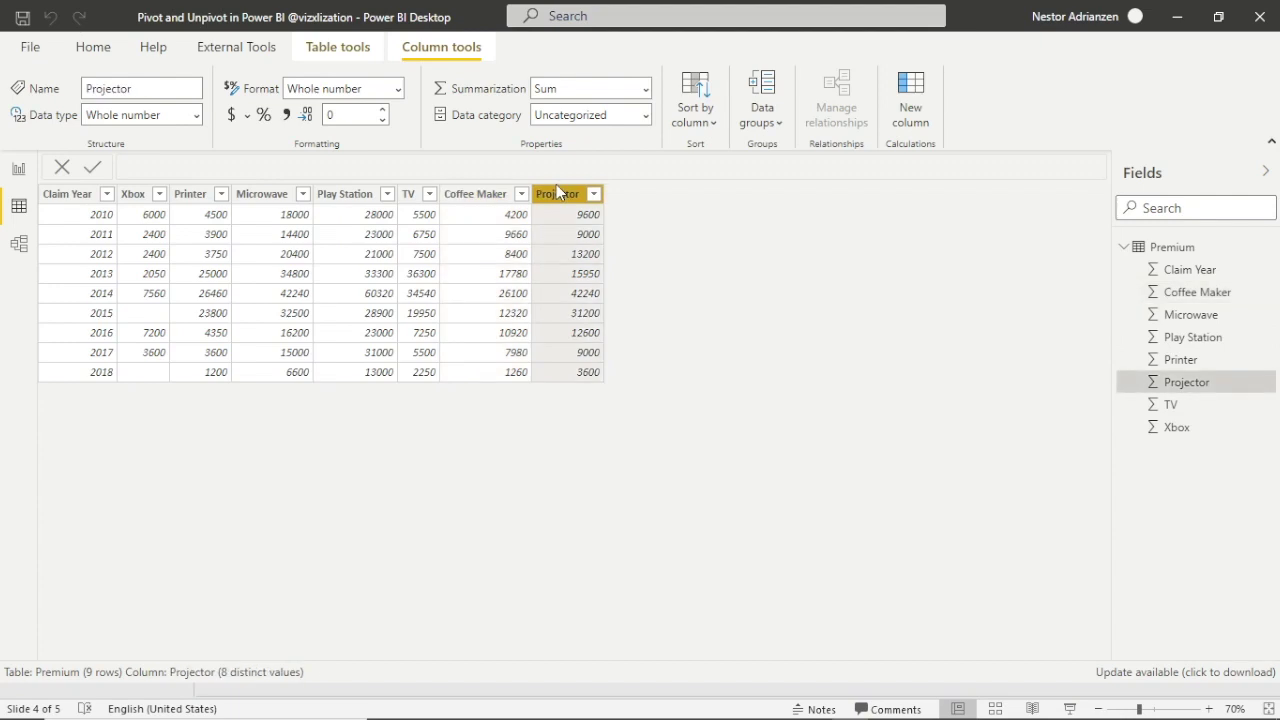
click(133, 194)
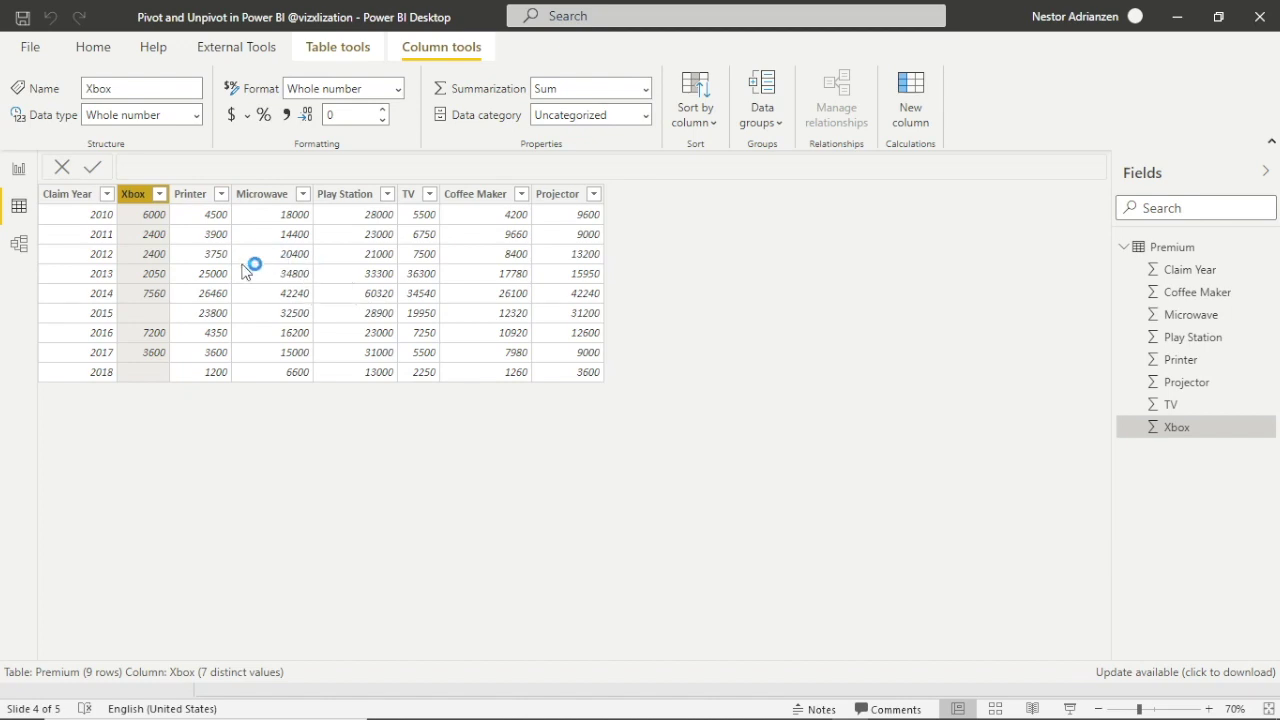
click(19, 172)
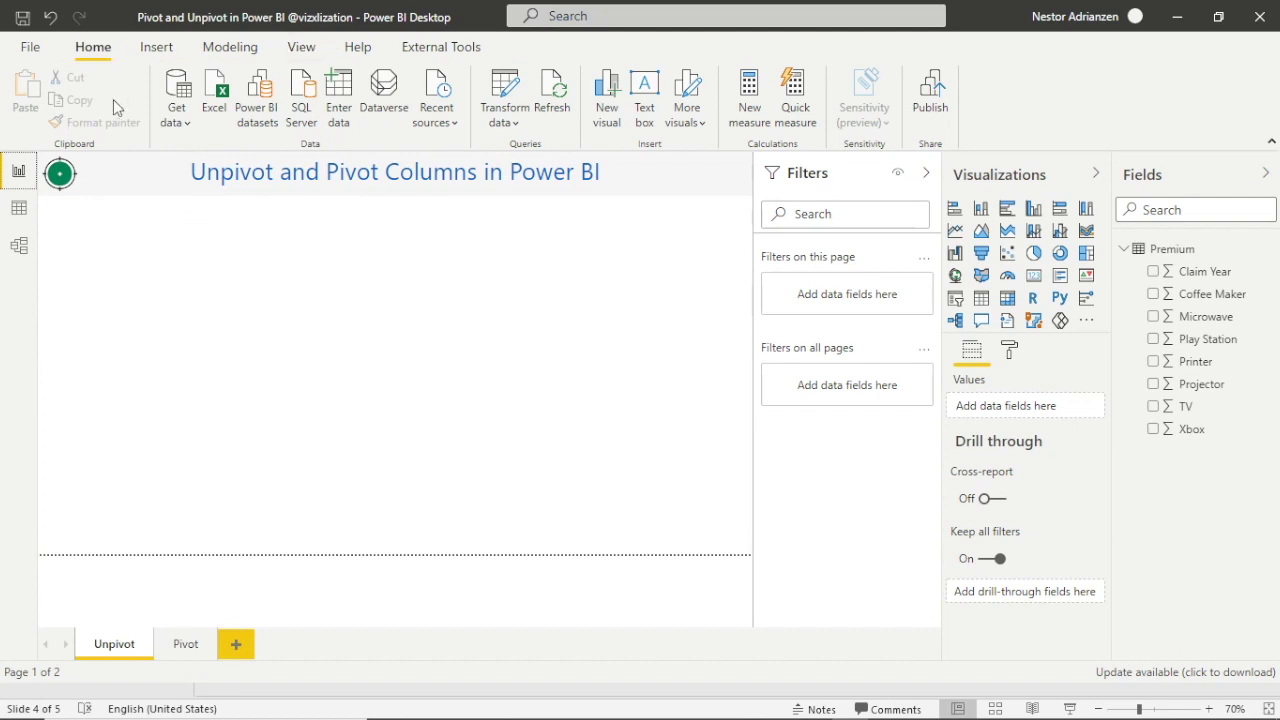
Open the Premium query in Power Query and select the Xbox through Projector columns.
click(508, 90)
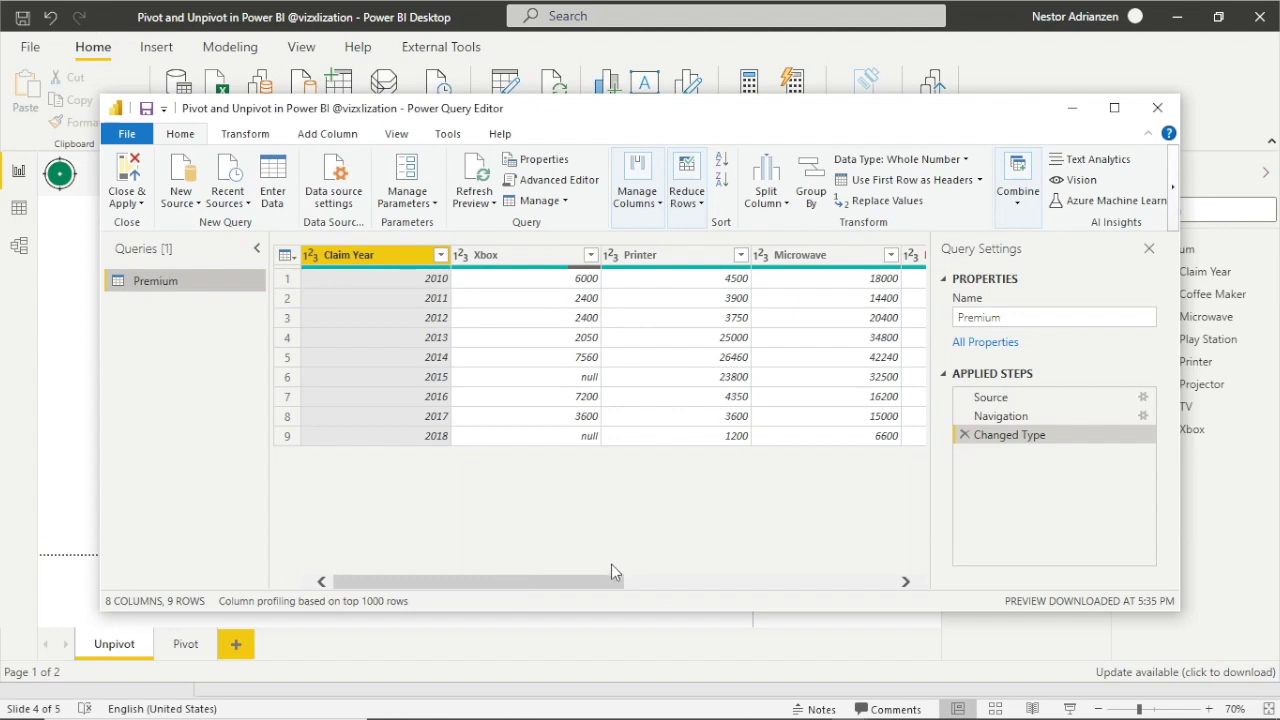
drag(595, 582, 641, 560)
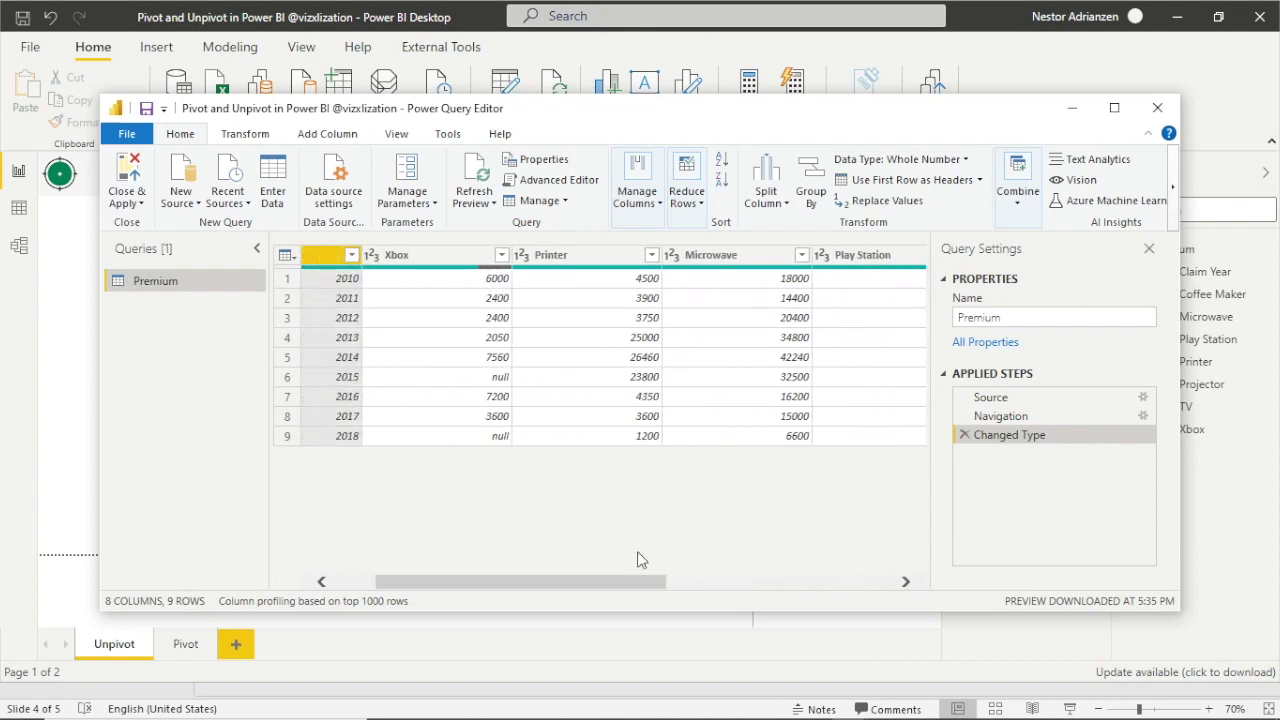
click(449, 263)
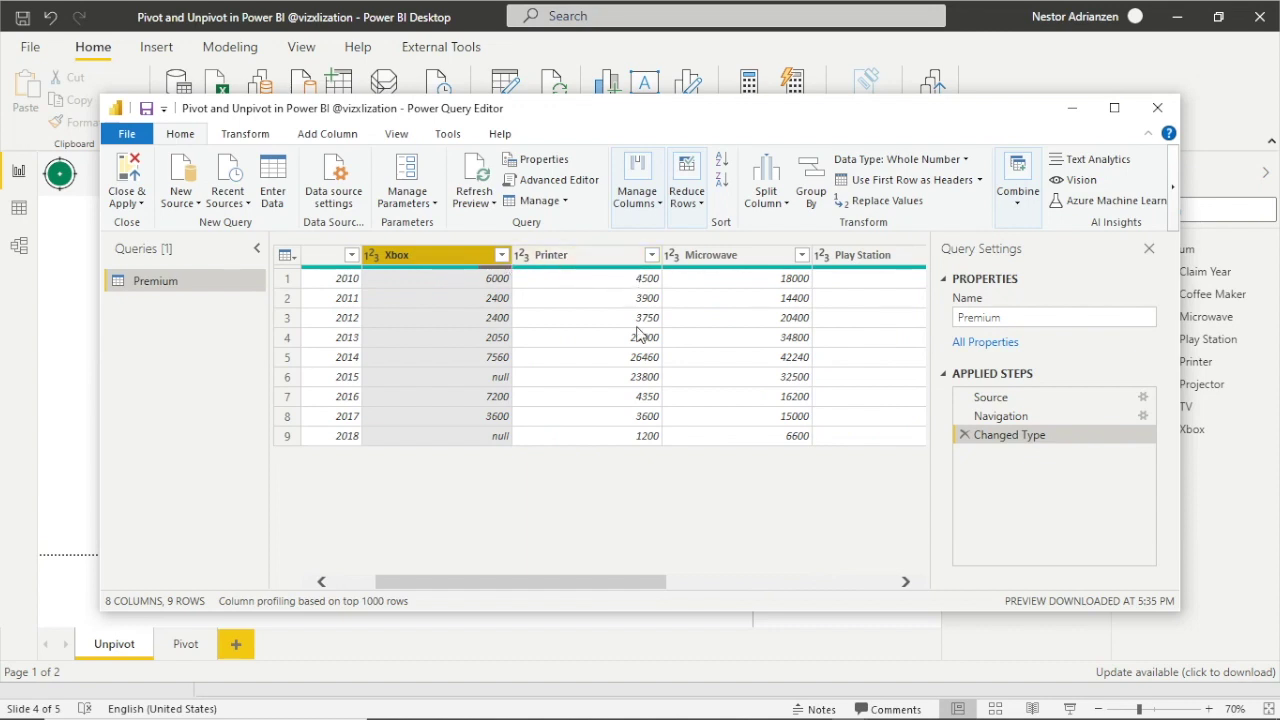
scroll(629, 484, right, 3)
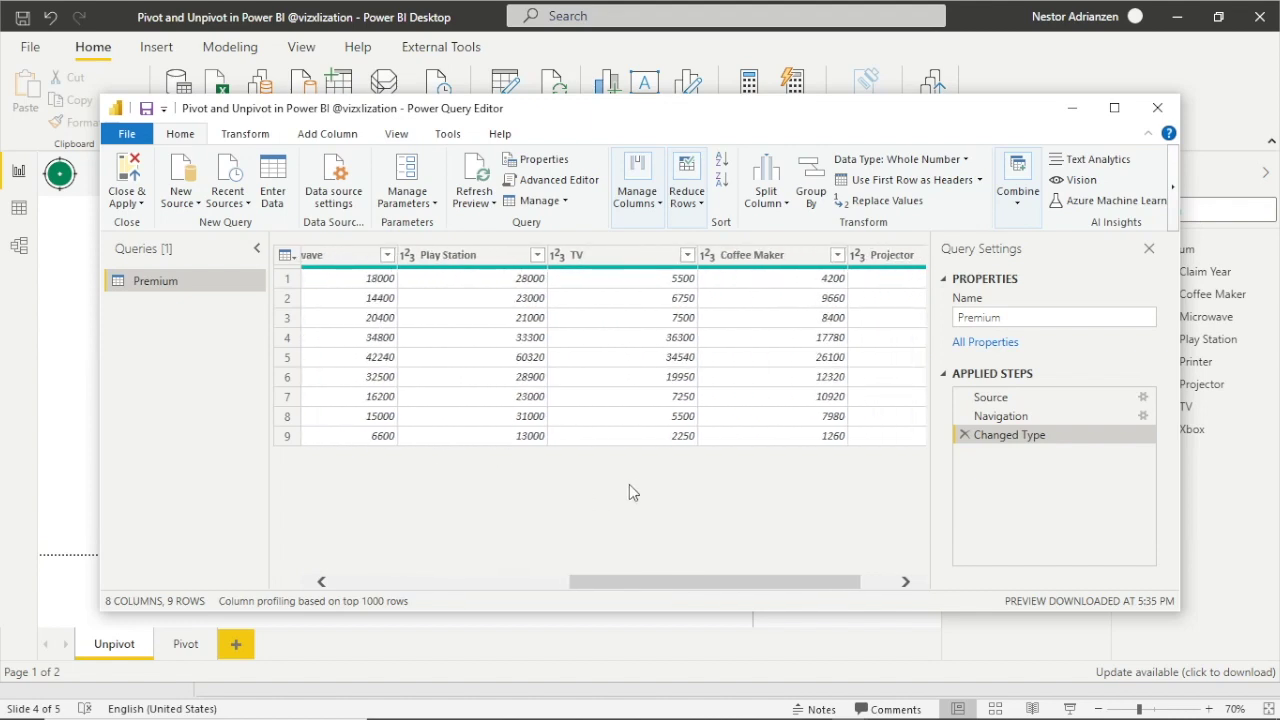
scroll(714, 478, right, 2)
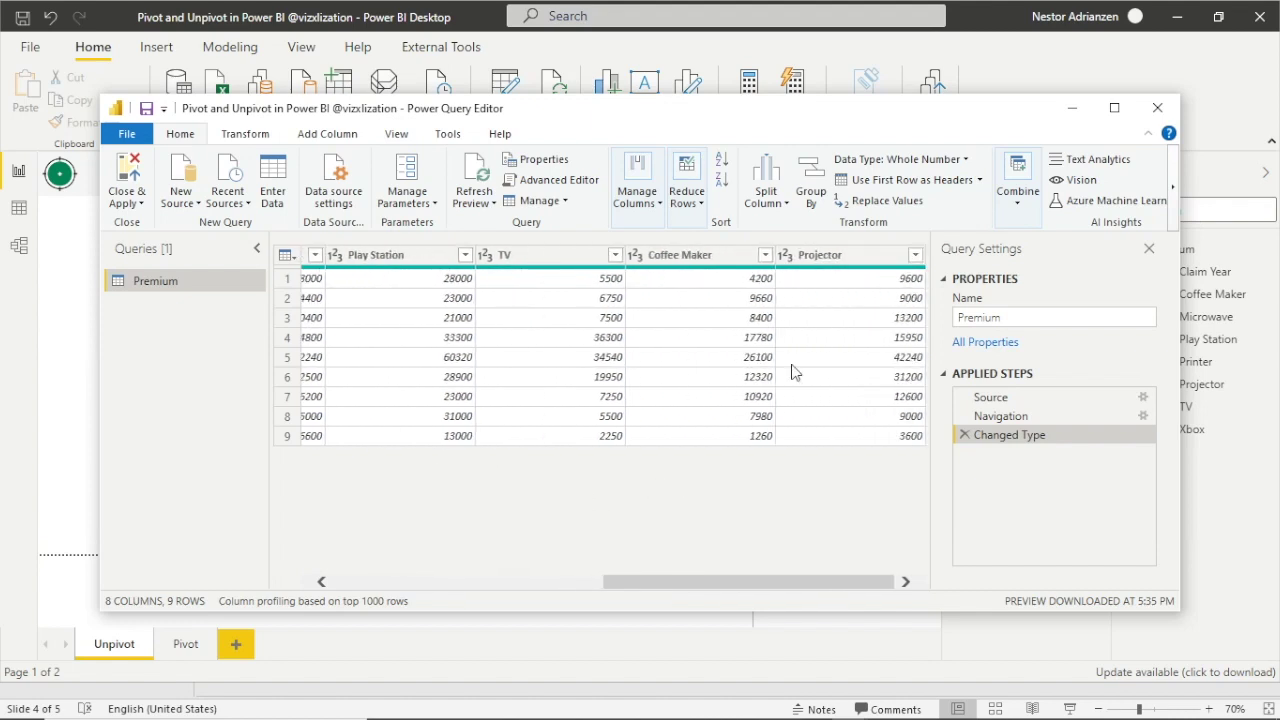
shift+click(855, 264)
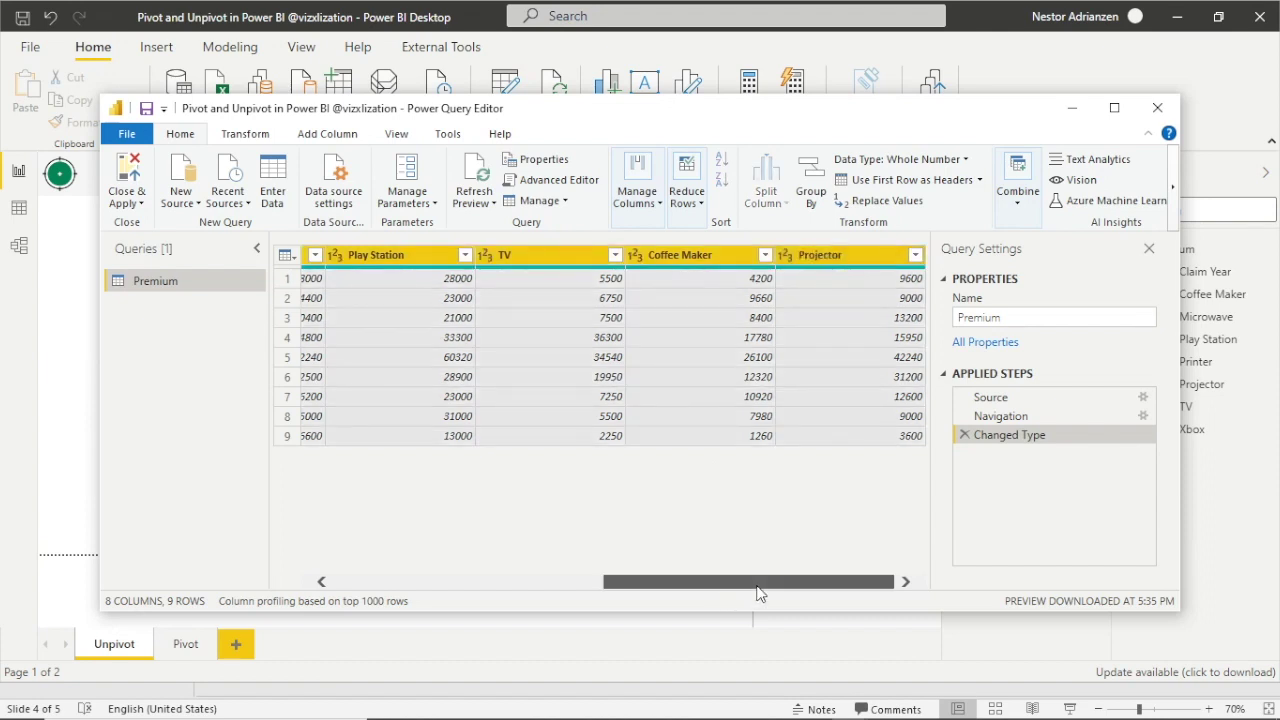
drag(757, 590, 433, 589)
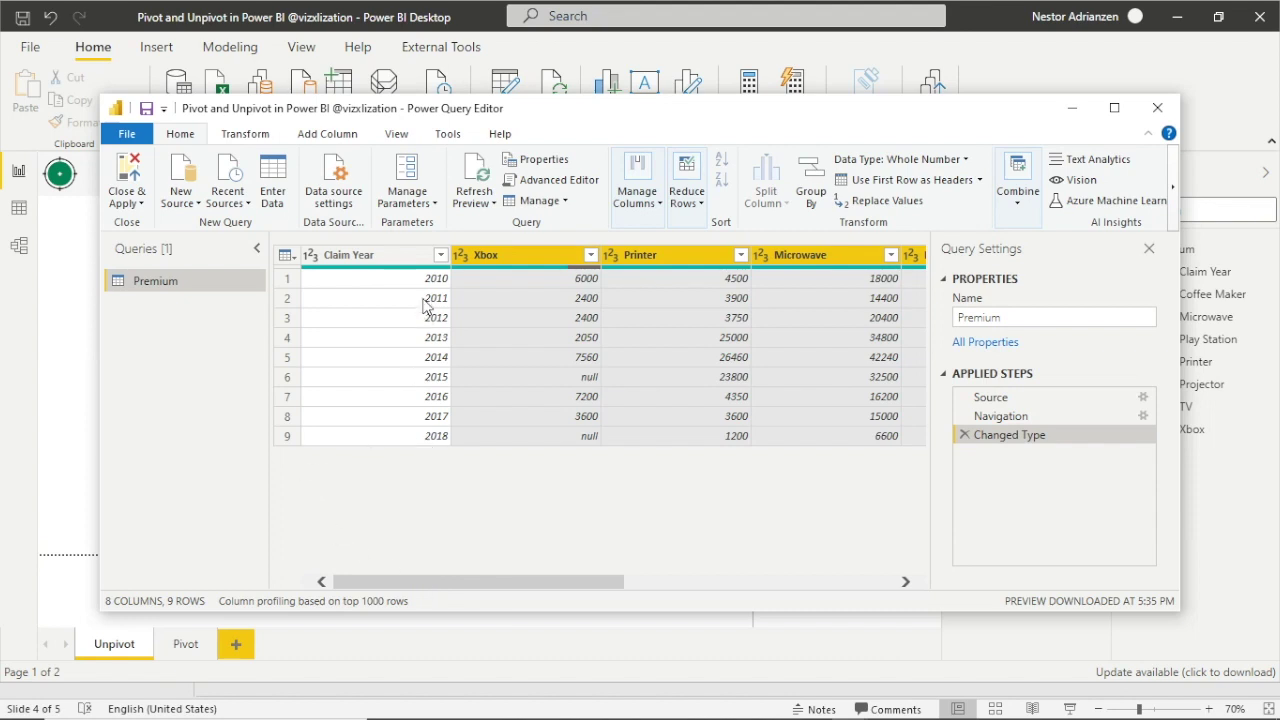
Unpivot the product columns and rename Attribute to 'Product Claimed'.
click(245, 134)
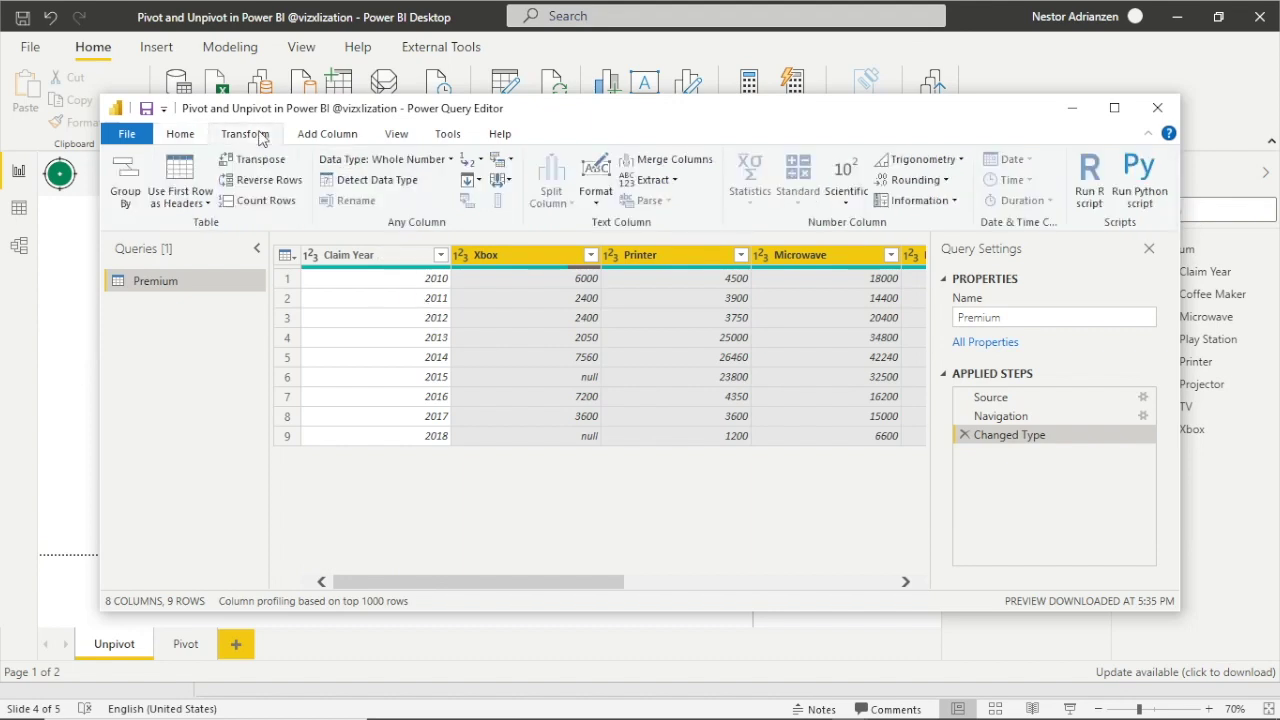
click(503, 168)
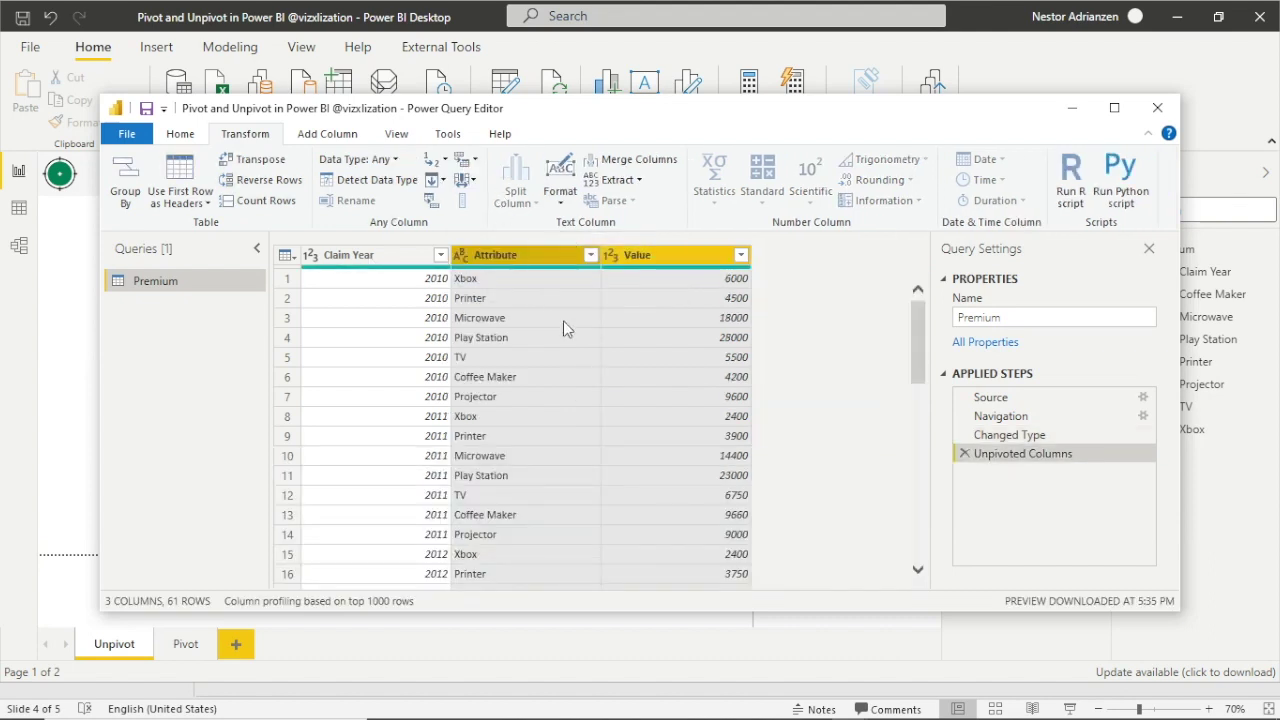
double_click(534, 254)
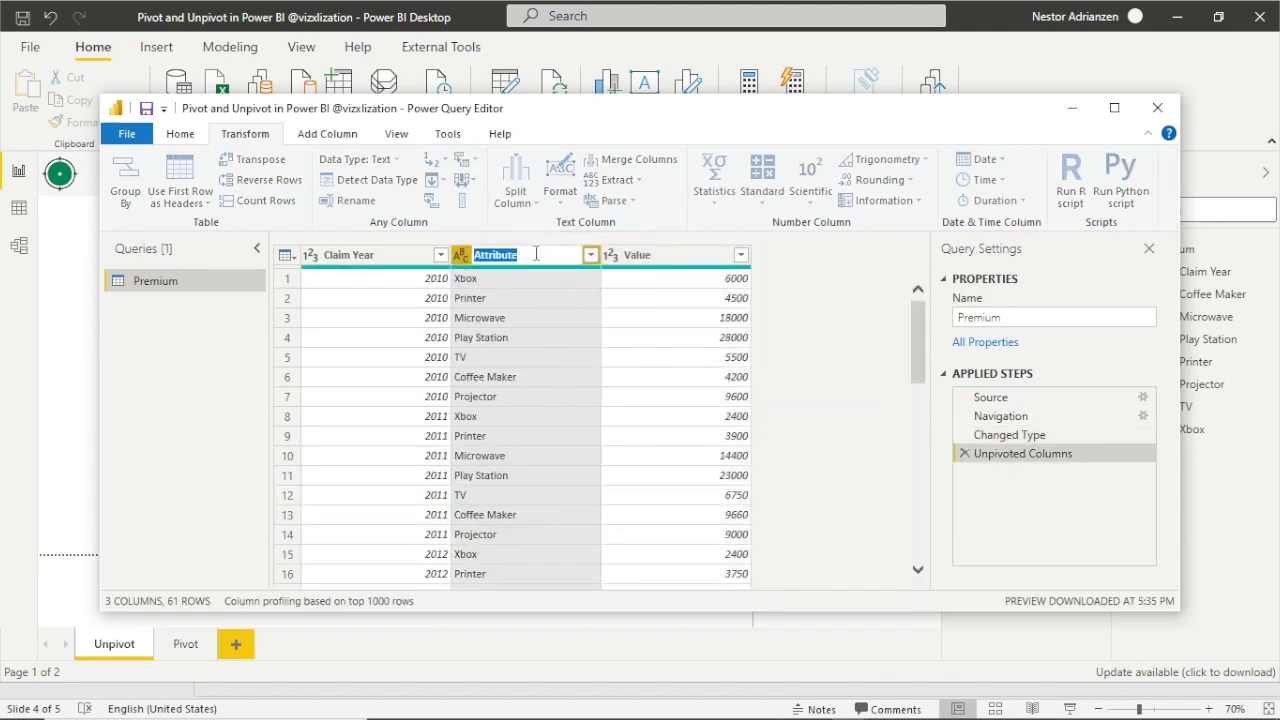
text(Product Claimed)
Rename the Value column to 'Premium' and review the 61 unpivoted rows.
double_click(687, 257)
text(Pre)
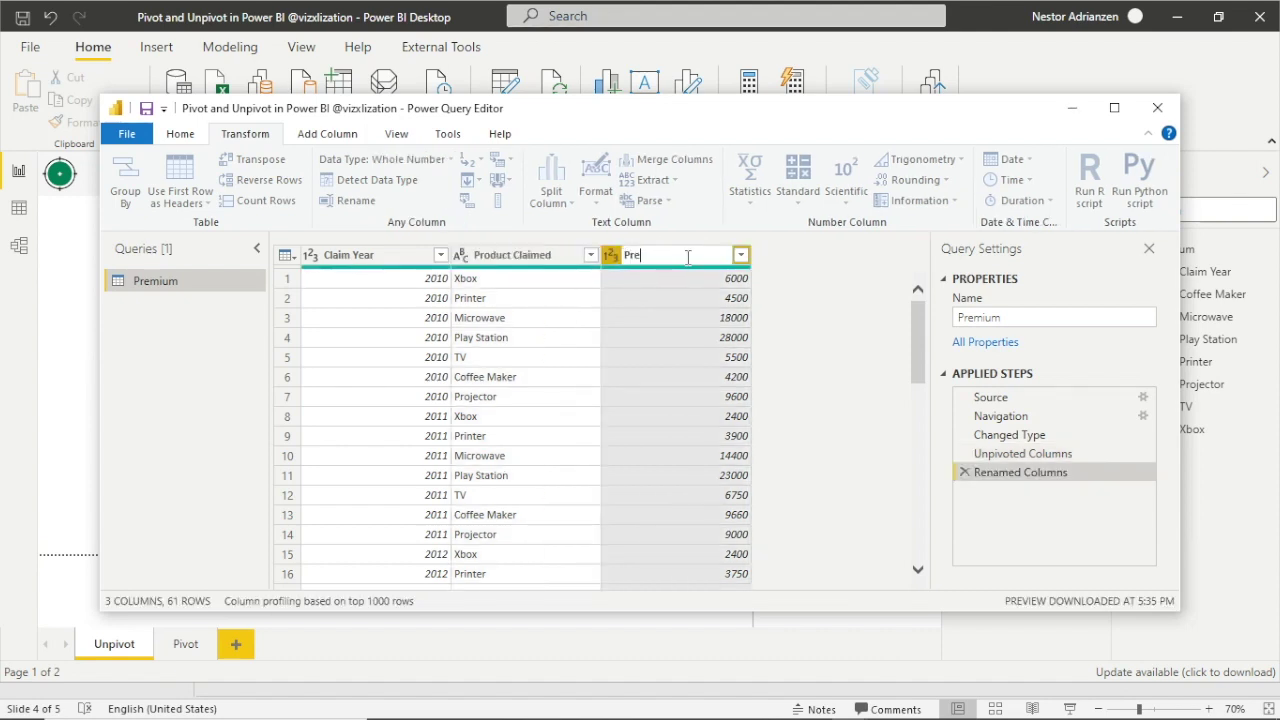
text(mium)
key(Return)
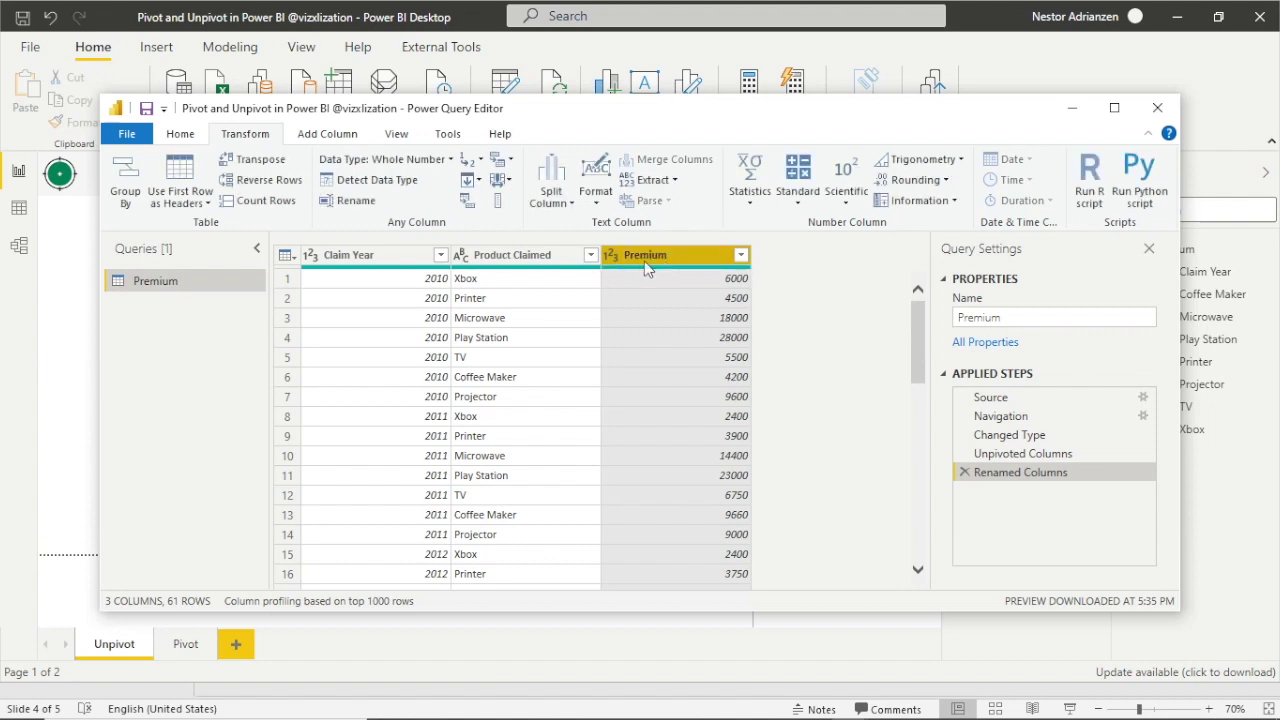
scroll(590, 400, down, 3)
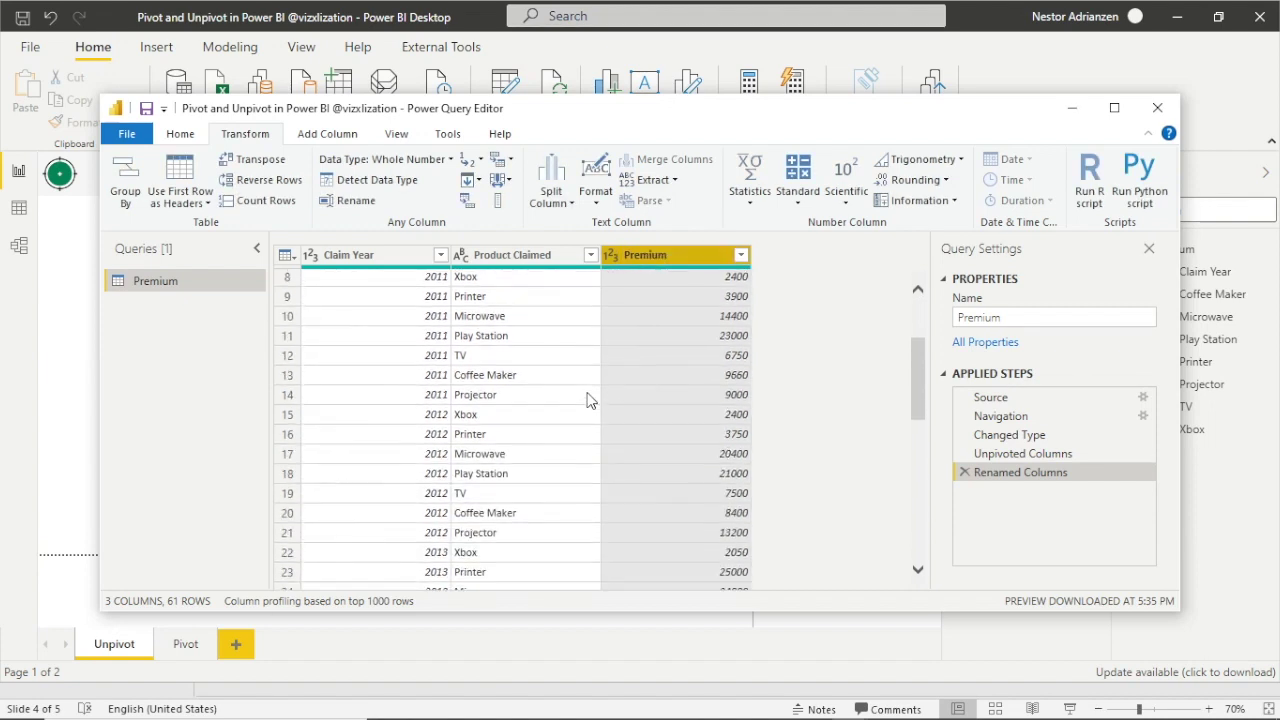
scroll(588, 400, up, 3)
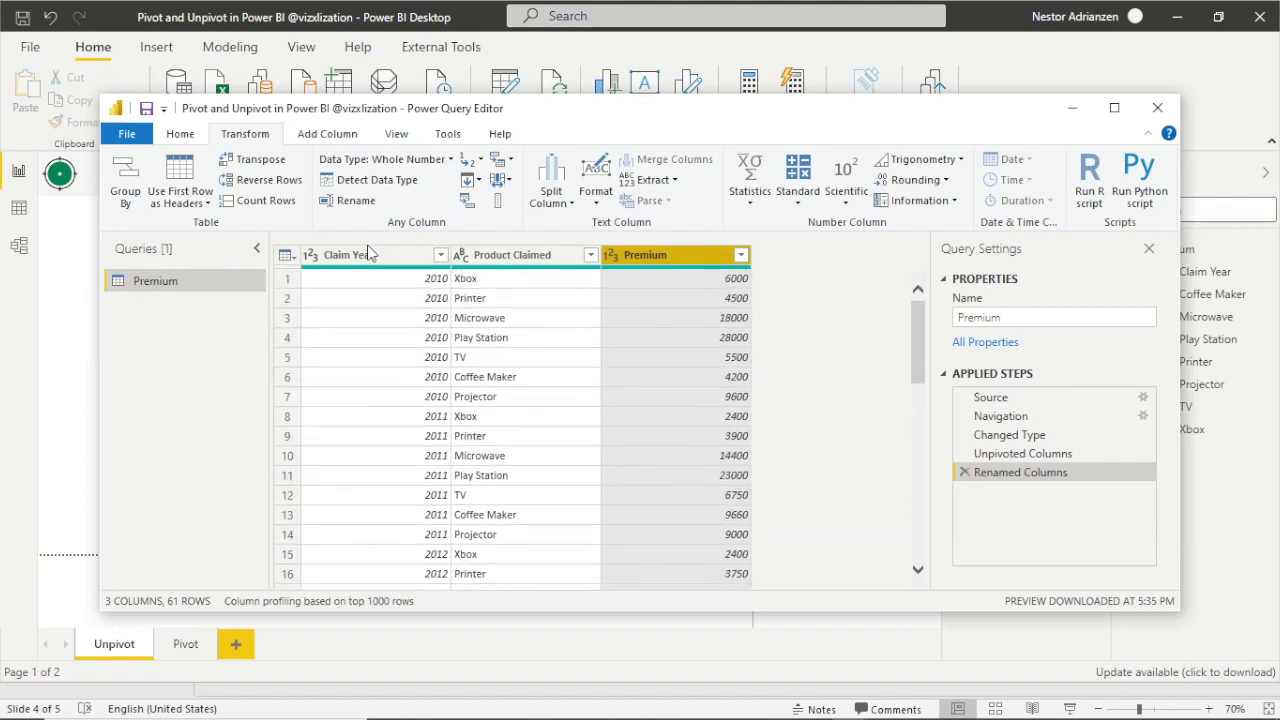
Close & Apply the query changes and hide the Filters pane.
click(190, 138)
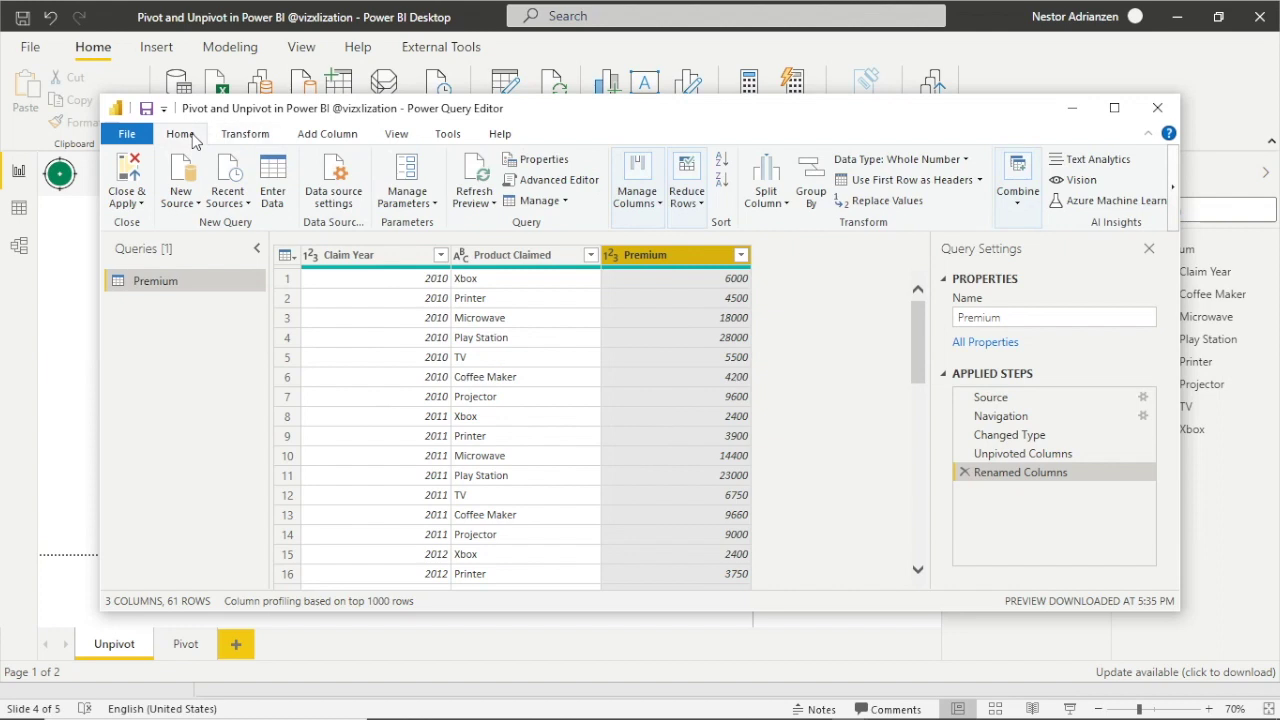
click(136, 198)
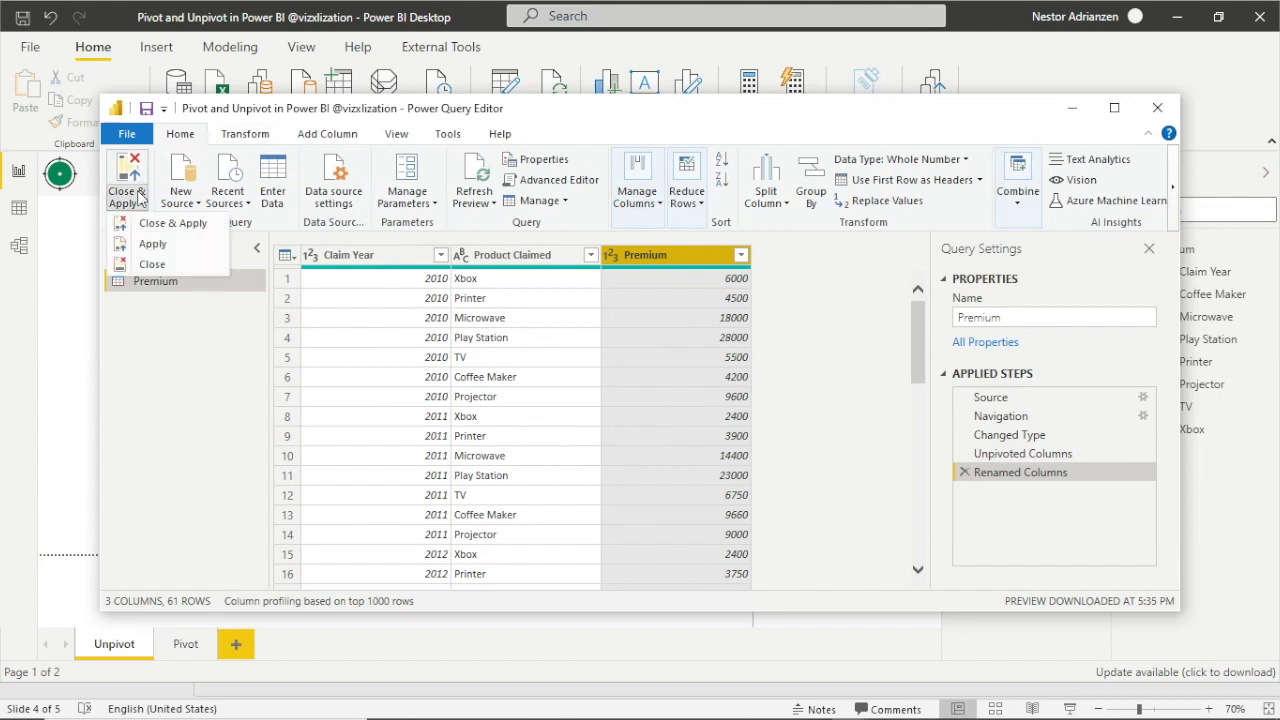
click(175, 228)
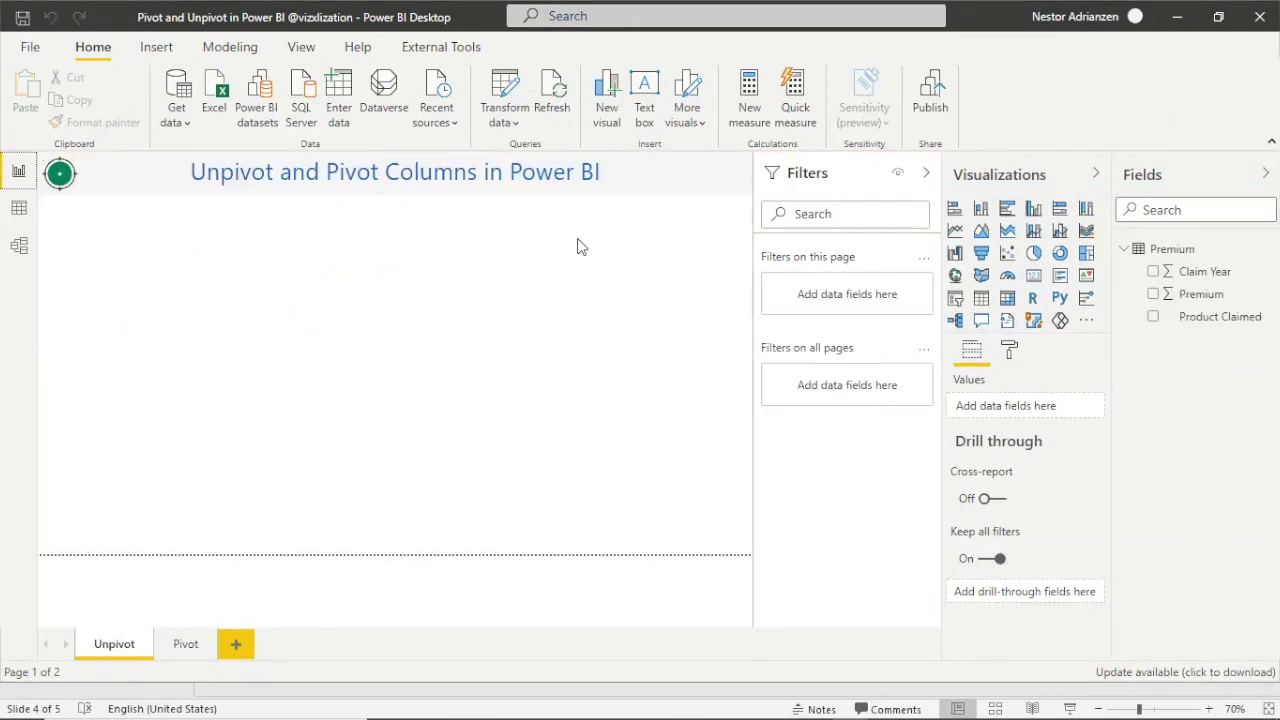
click(928, 176)
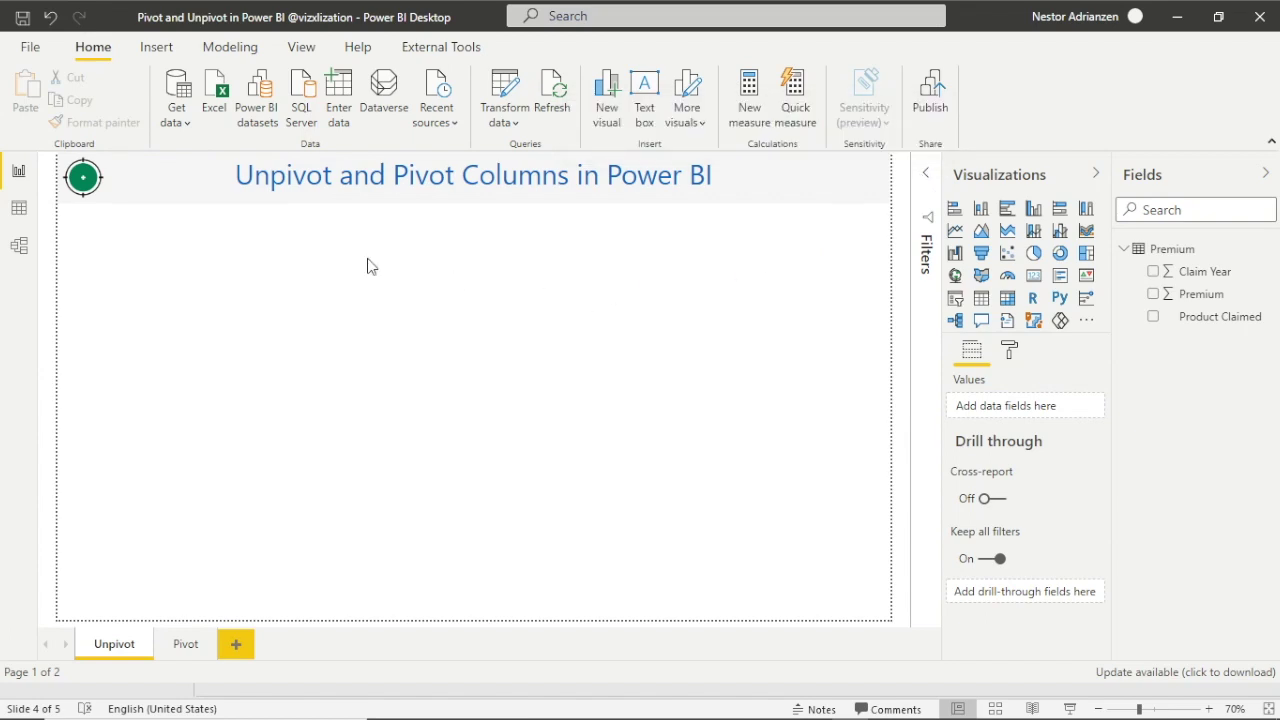
Check the loaded Premium table in Data view, then return to the report.
click(28, 213)
scroll(235, 412, down, 10)
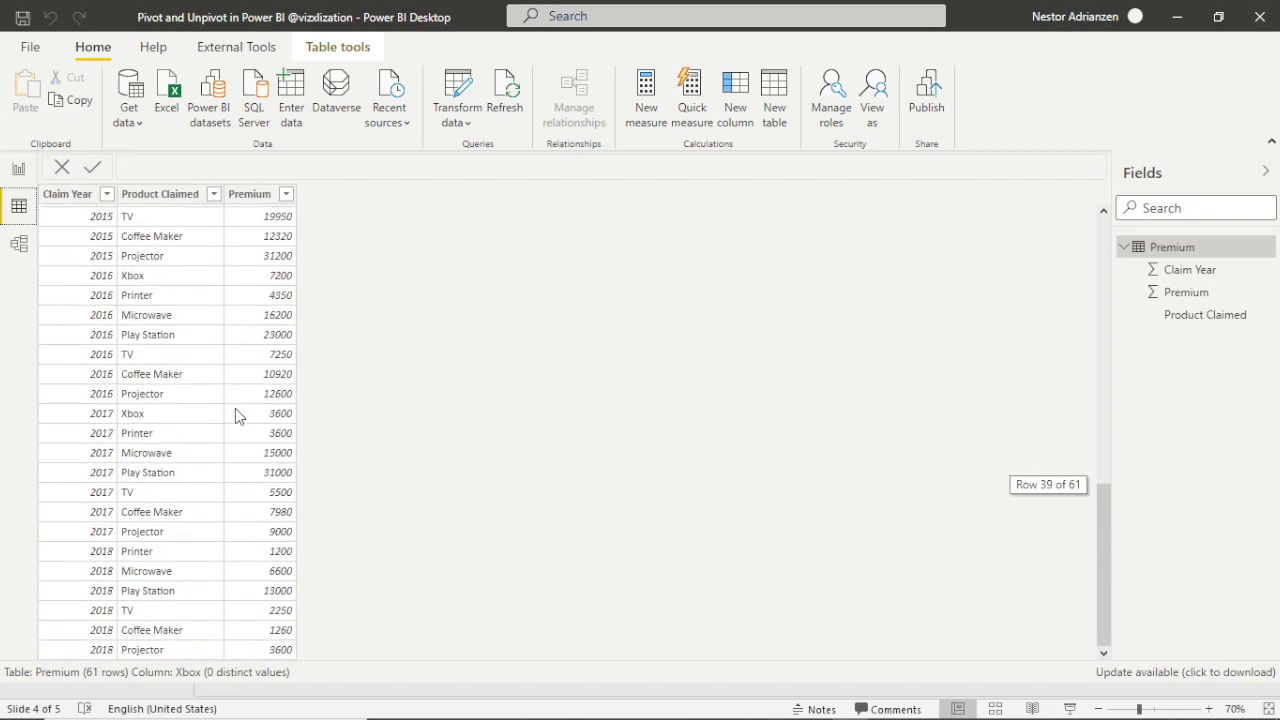
scroll(234, 392, up, 10)
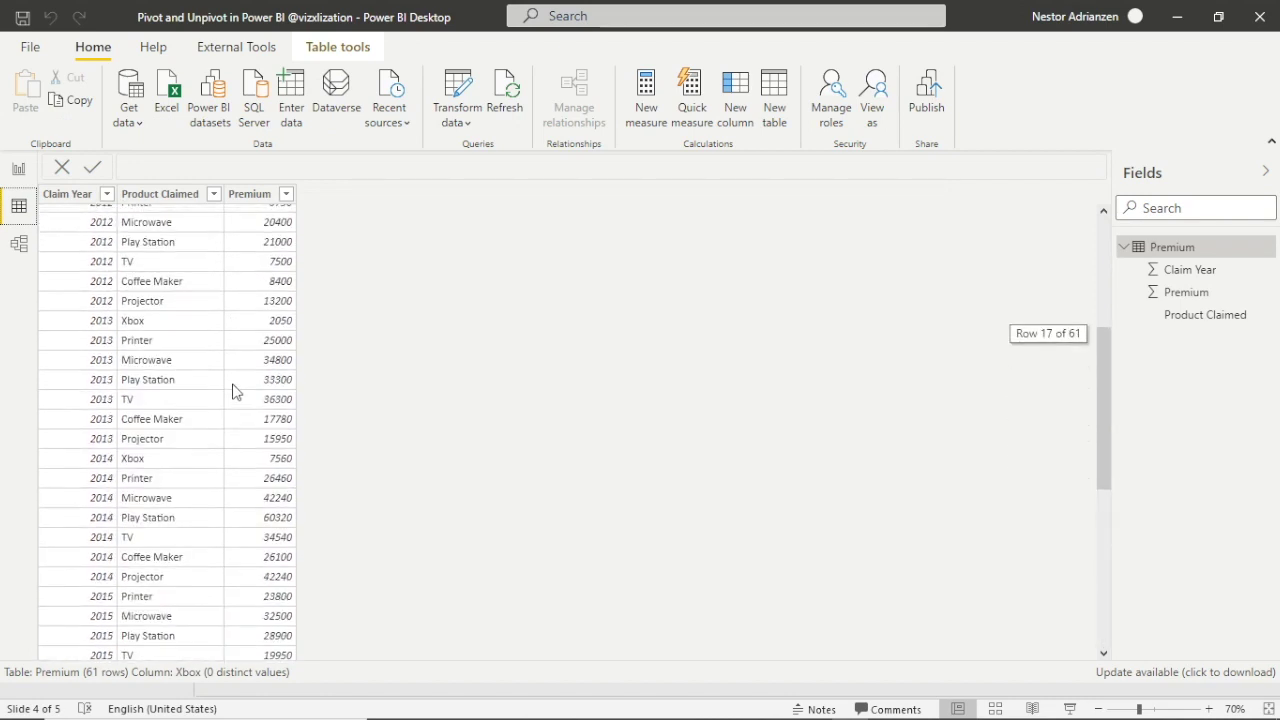
click(18, 174)
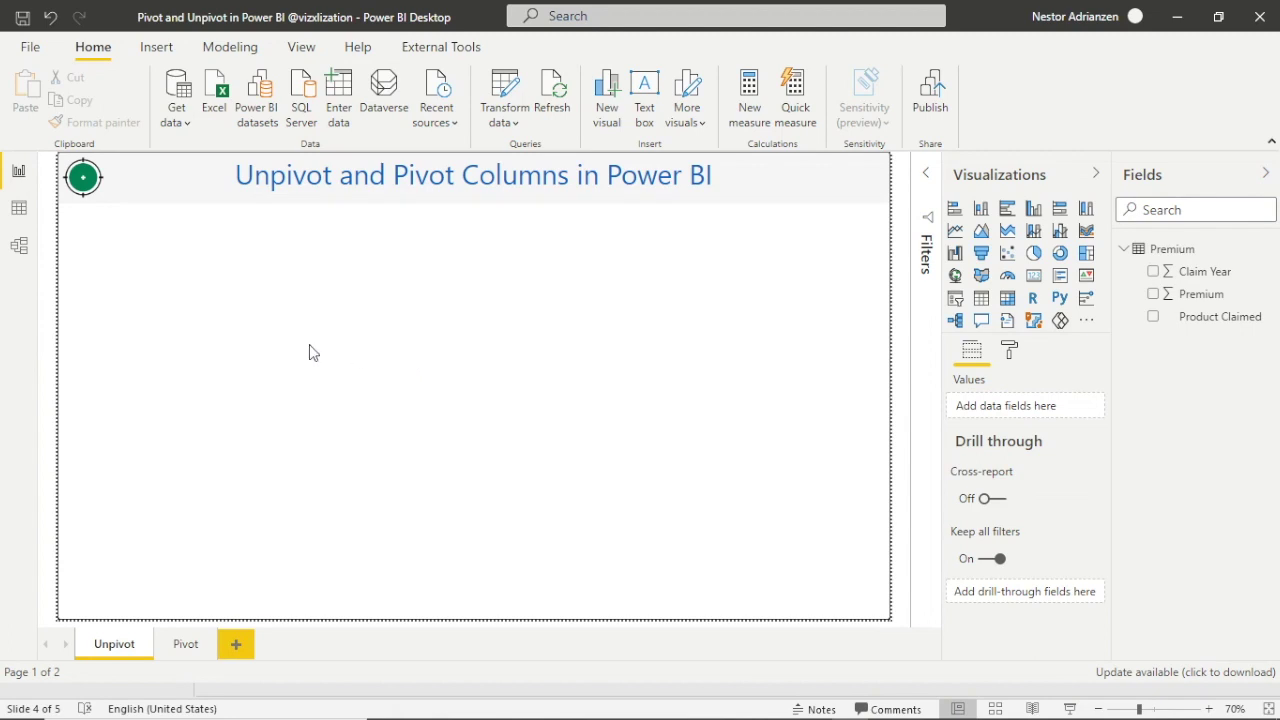
Add a clustered bar chart of Premium by Product Claimed, sized to about two-thirds of the page.
click(1008, 212)
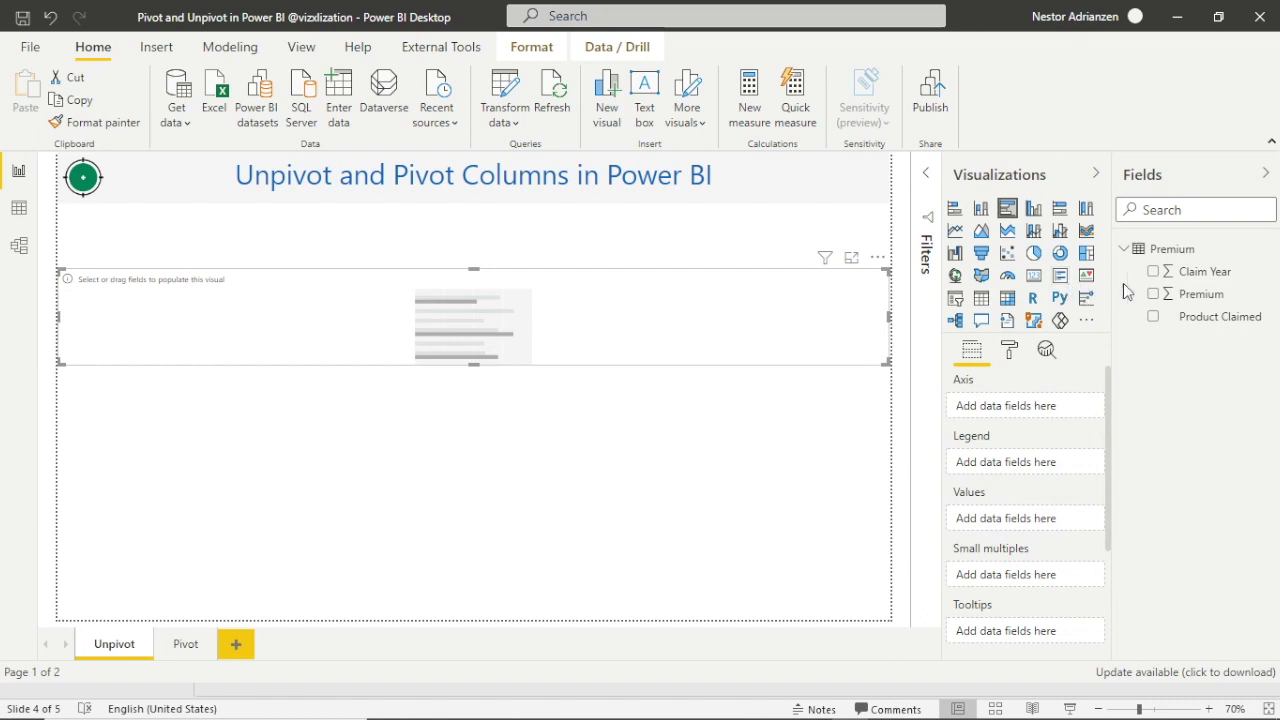
click(1153, 317)
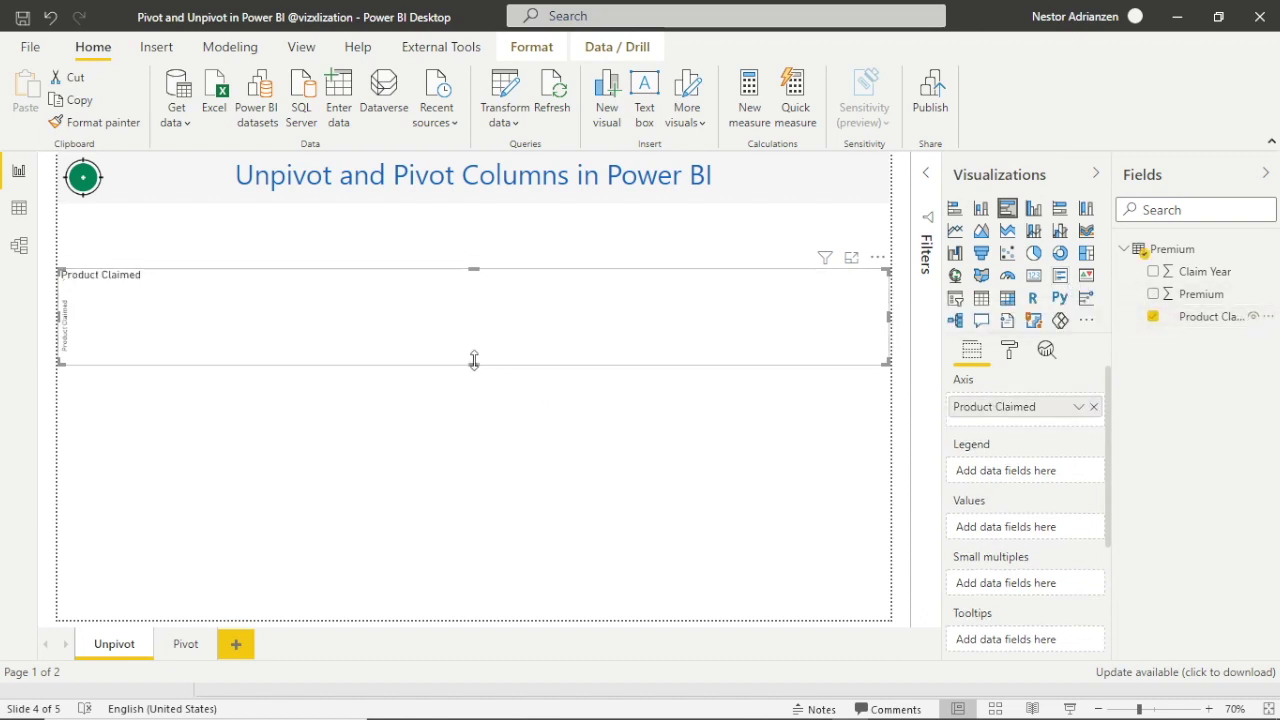
drag(474, 365, 504, 543)
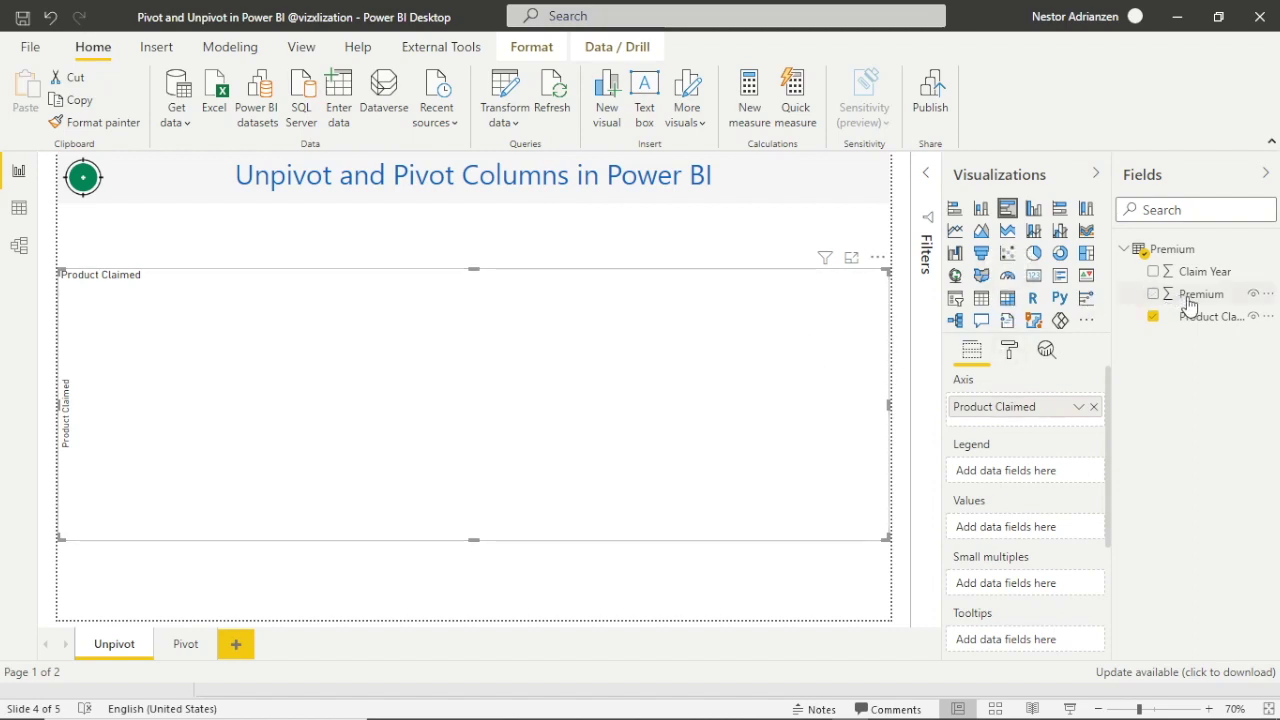
drag(1190, 300, 549, 417)
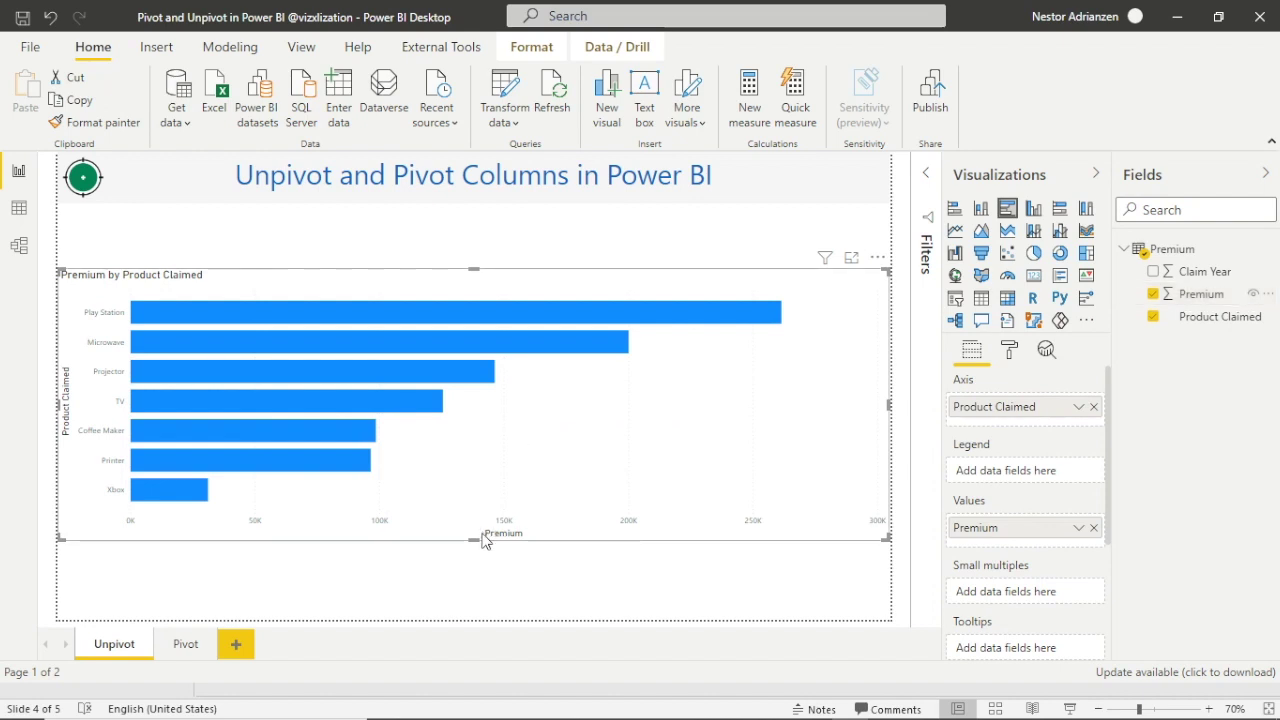
drag(475, 539, 486, 596)
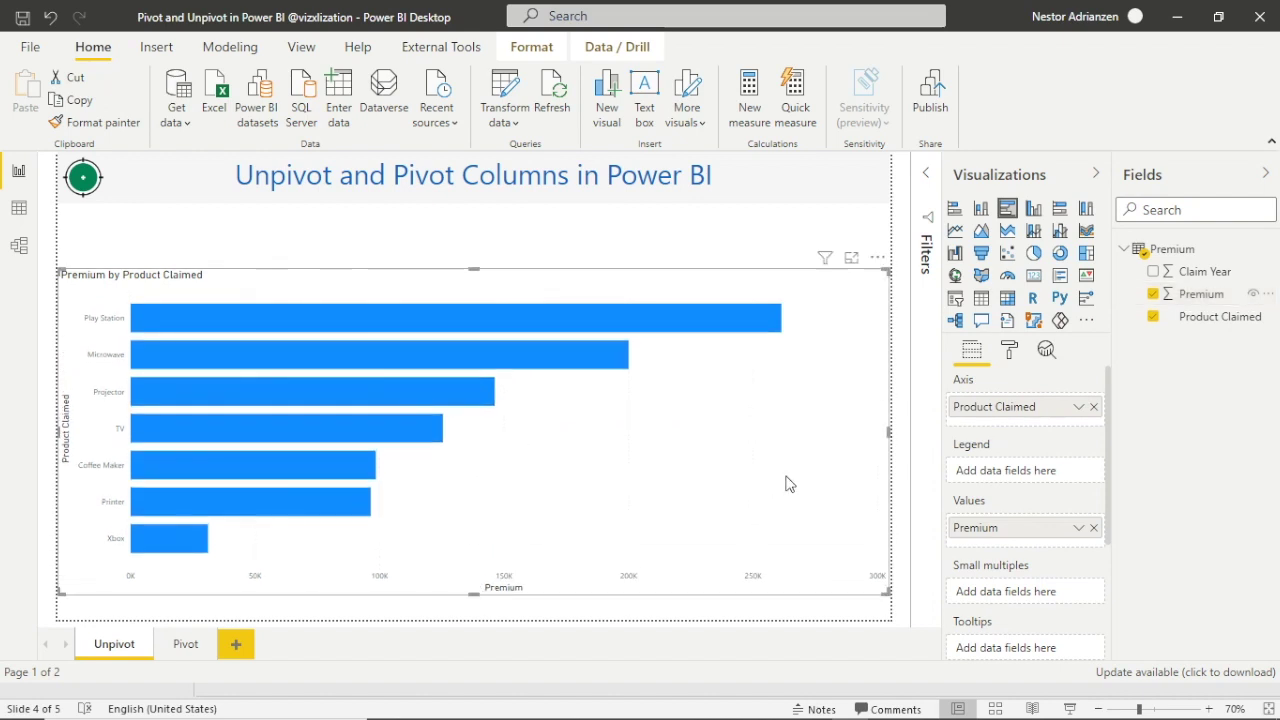
drag(888, 429, 620, 431)
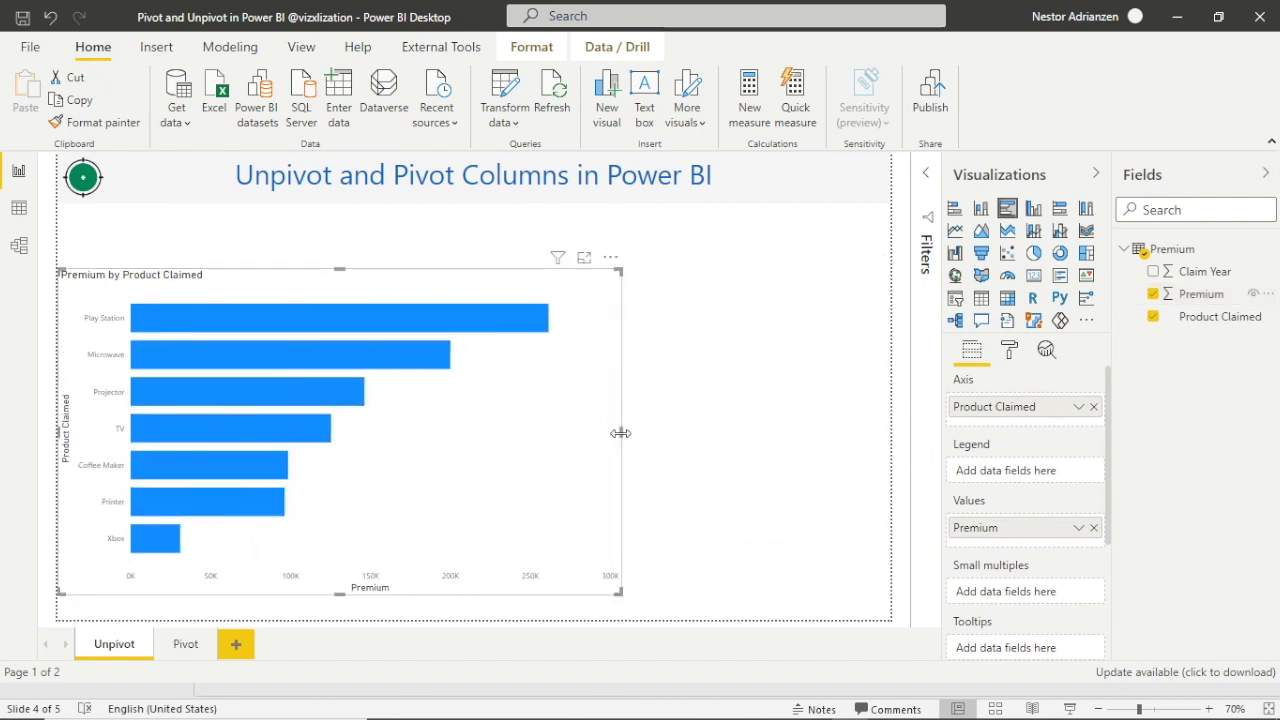
Turn on data labels for the bar chart.
click(1009, 350)
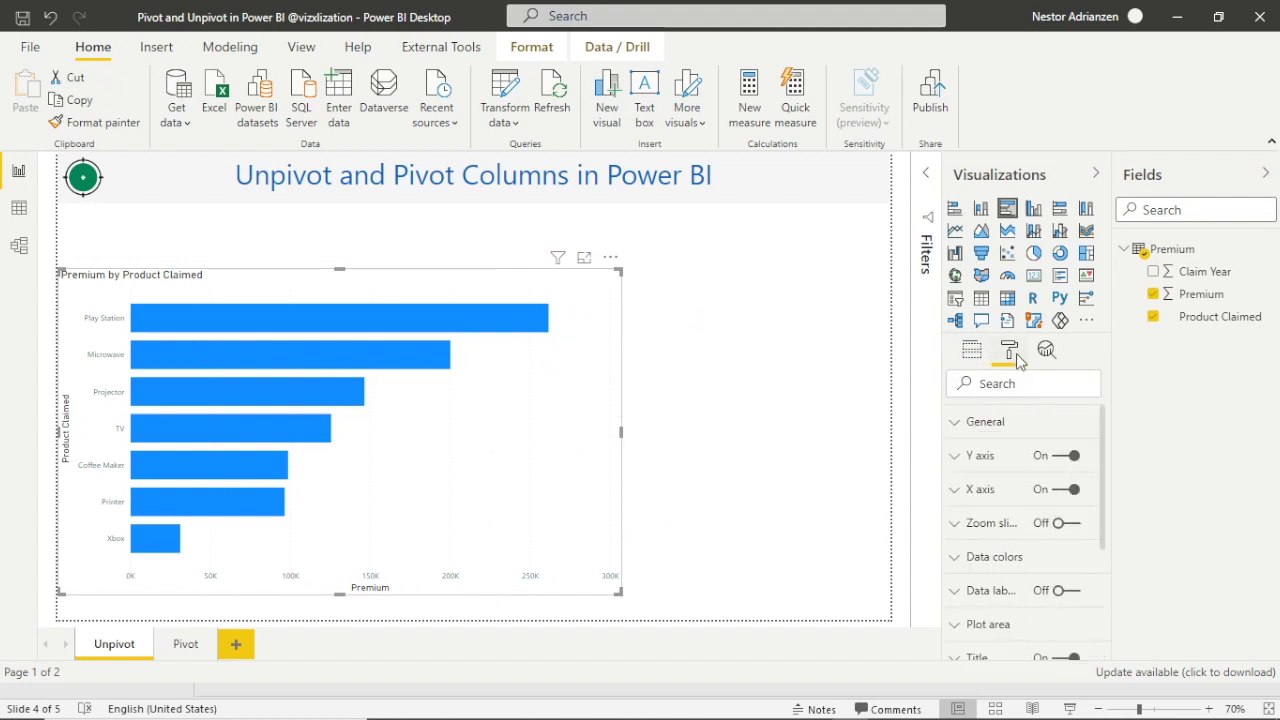
scroll(1015, 507, down, 1)
click(1060, 515)
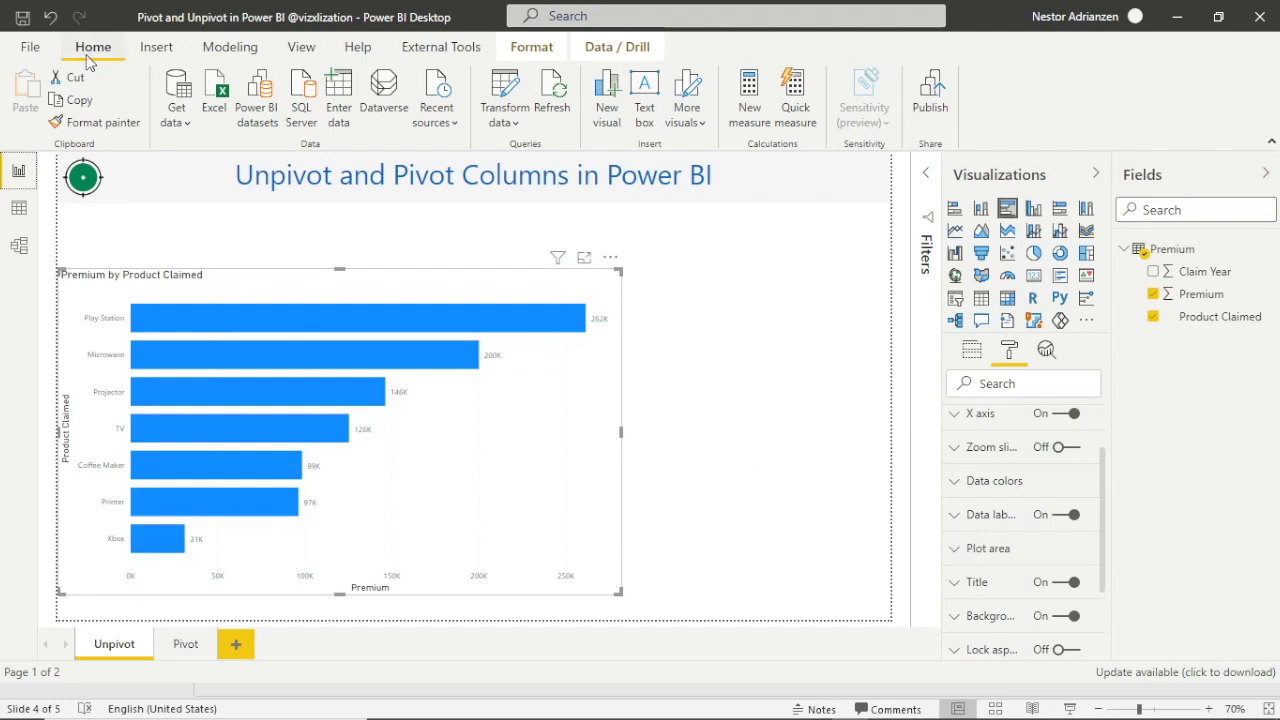
click(507, 92)
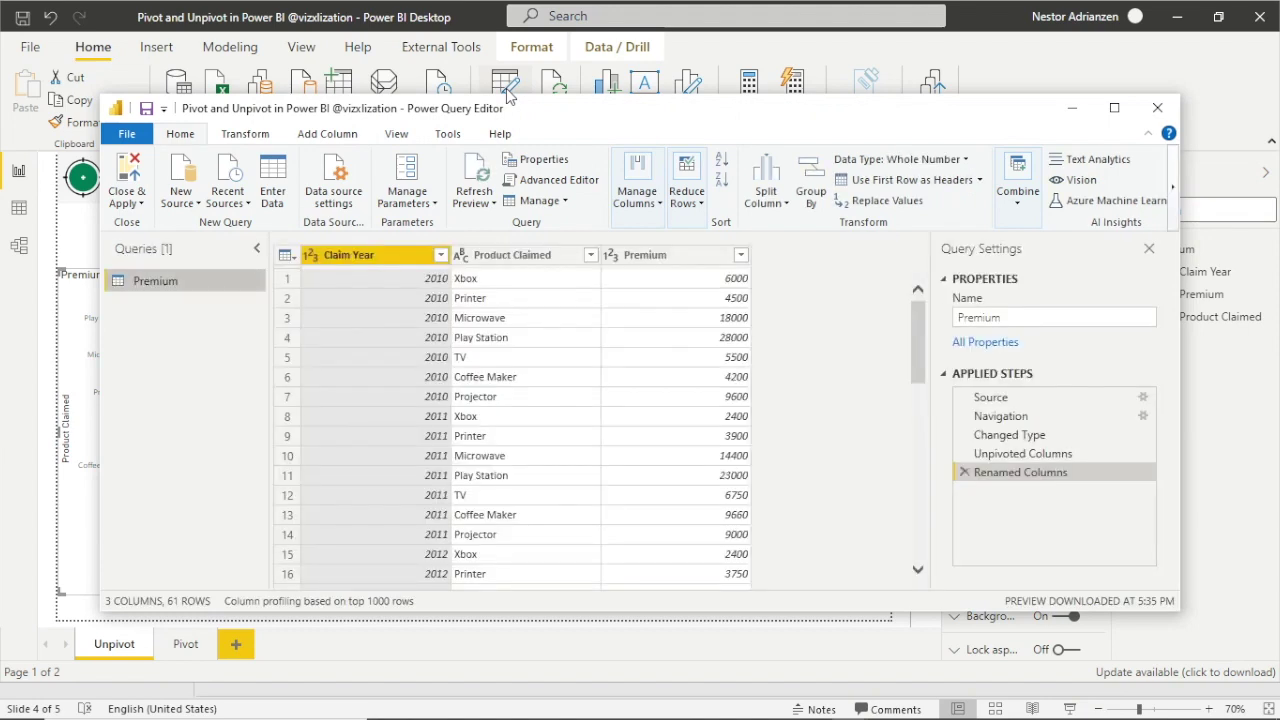
Duplicate the Premium query to create Premium (2).
right_click(182, 289)
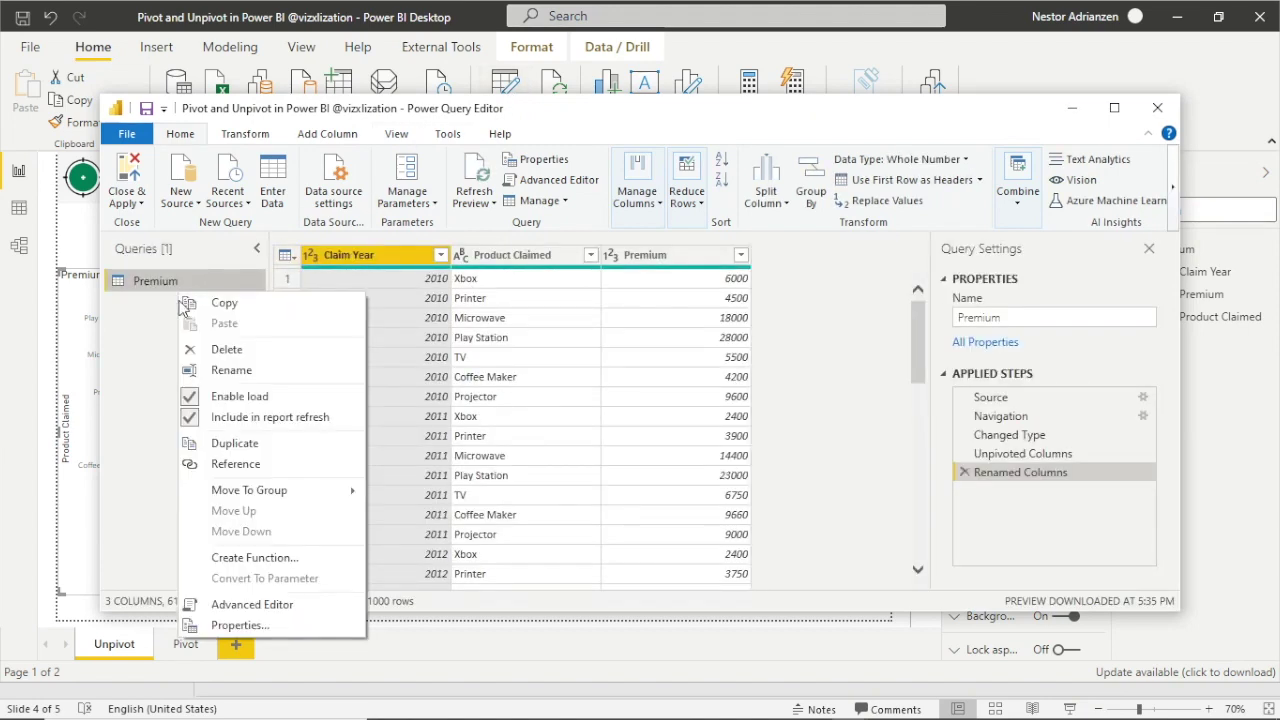
click(250, 443)
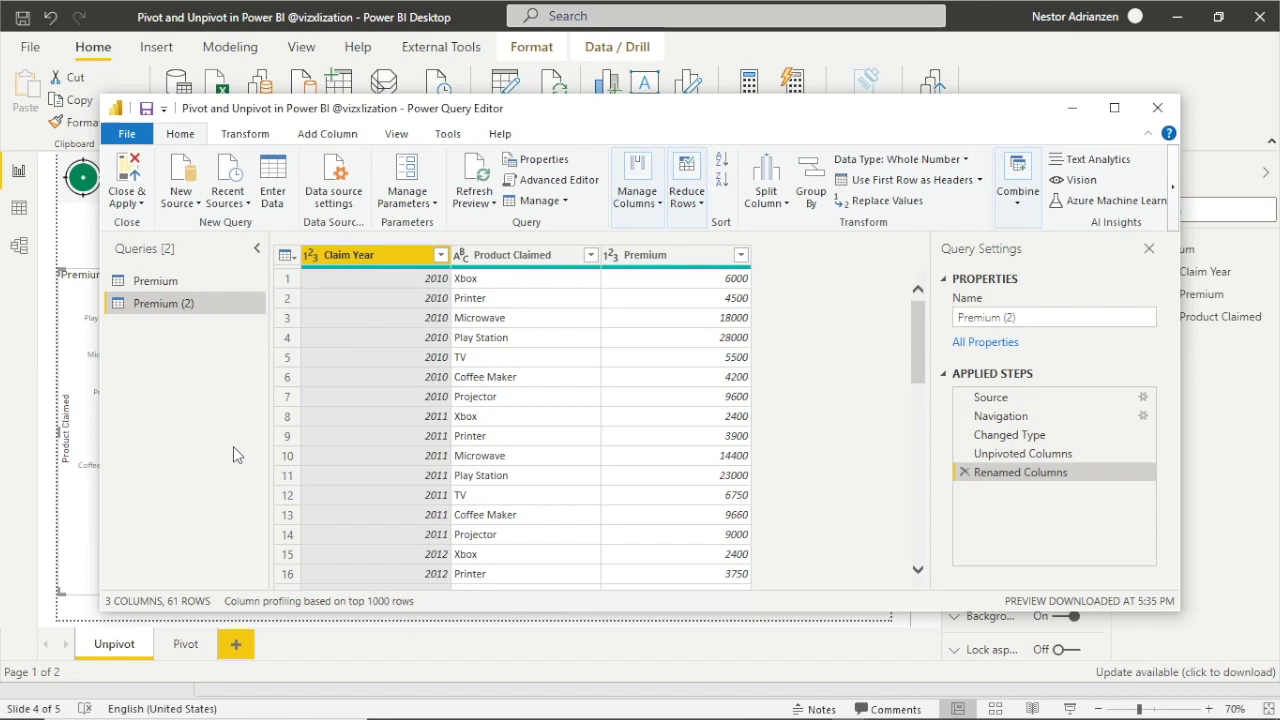
click(538, 263)
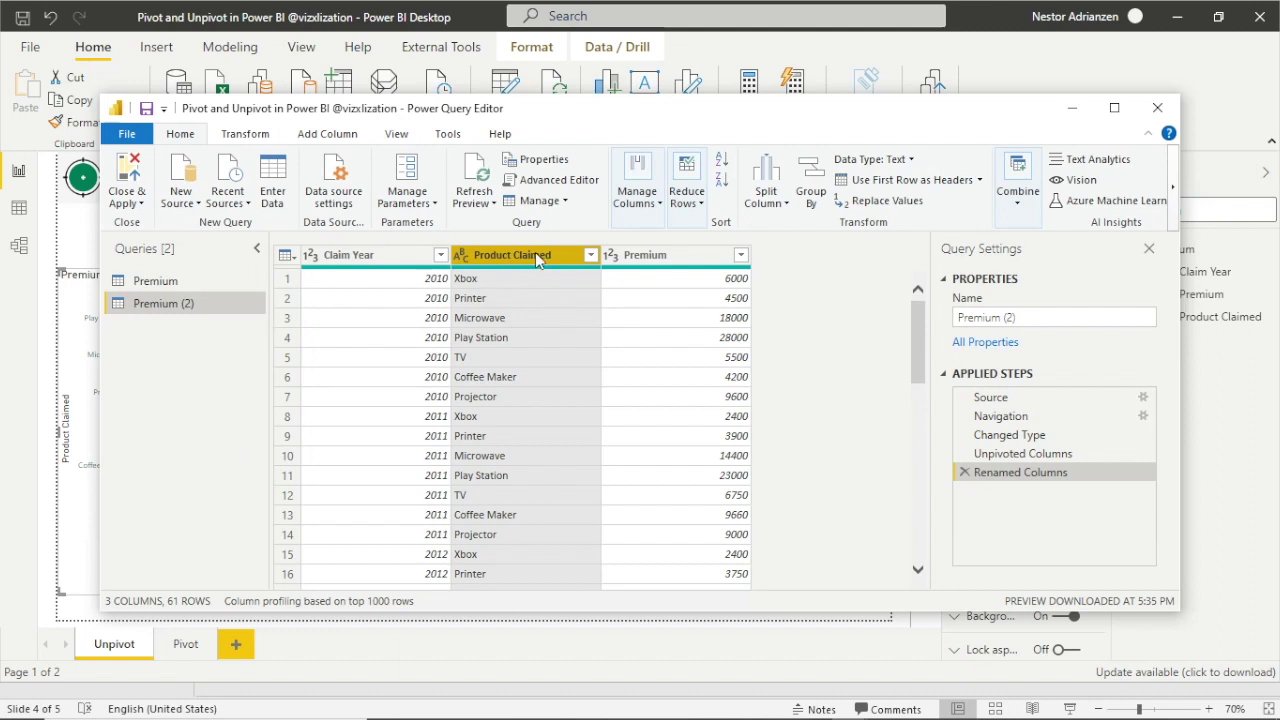
Pivot Product Claimed in Premium (2) with Premium as values, aggregated by Sum.
click(258, 140)
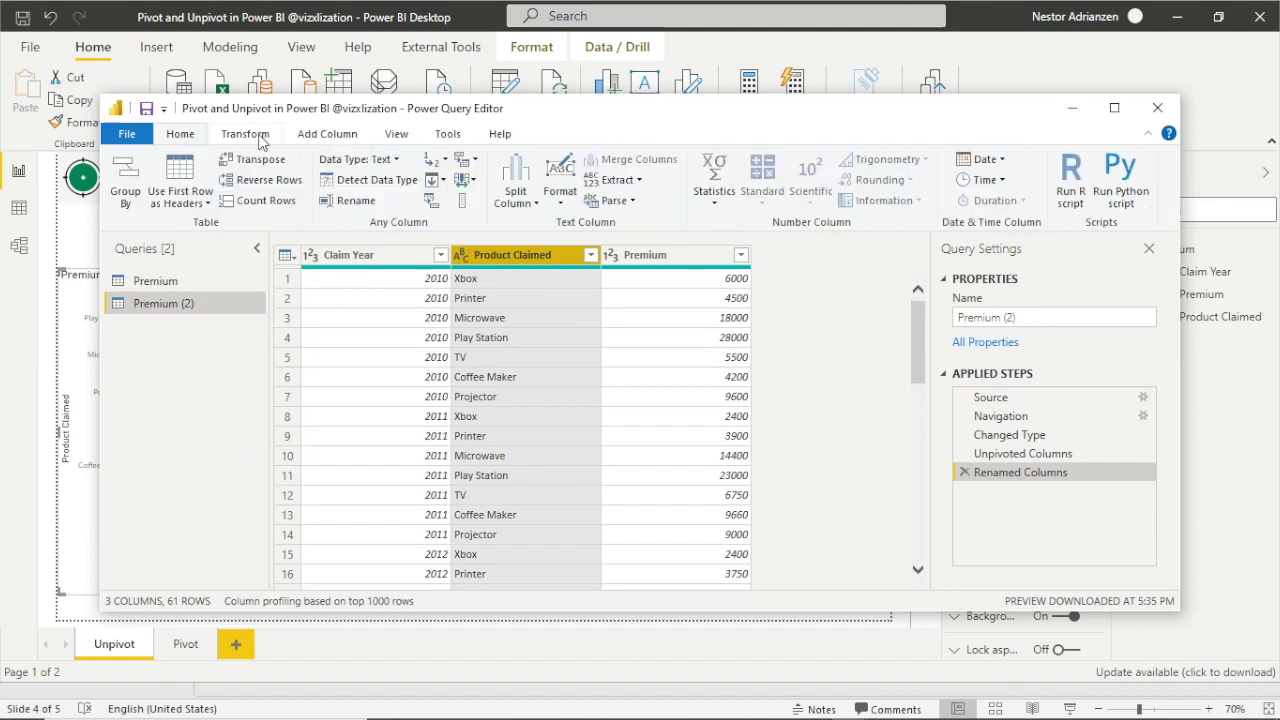
click(432, 205)
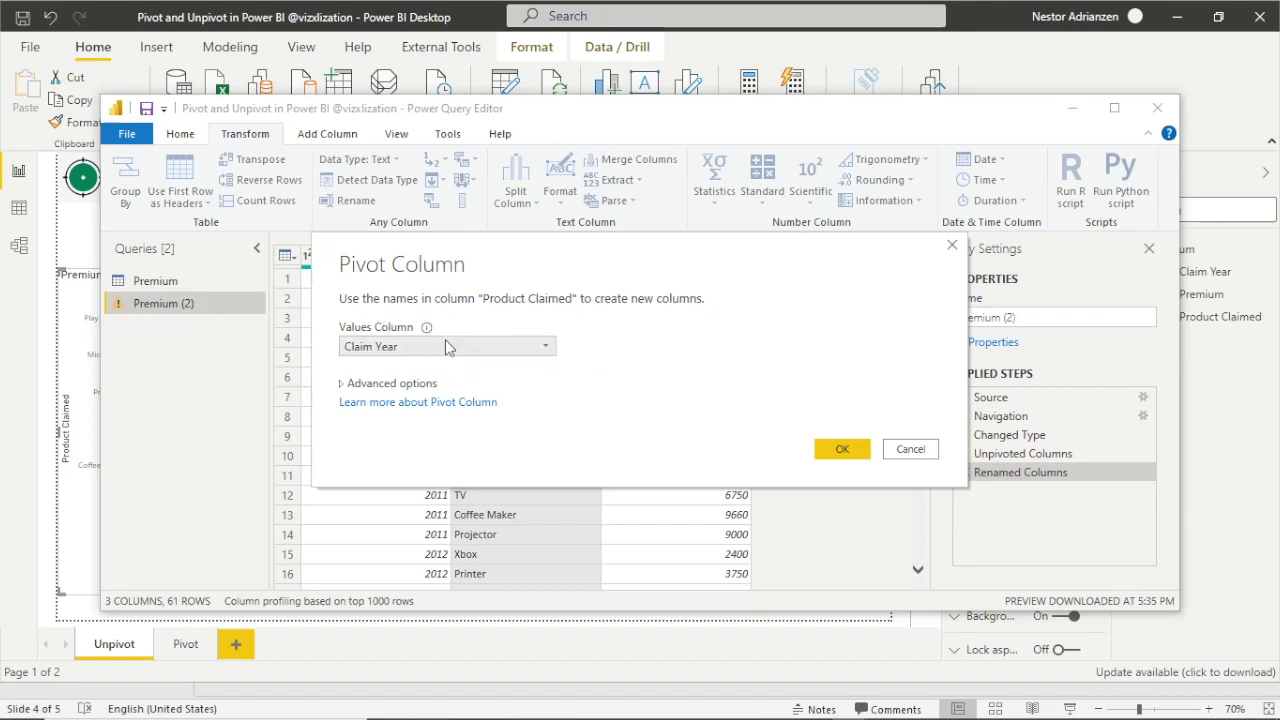
click(537, 347)
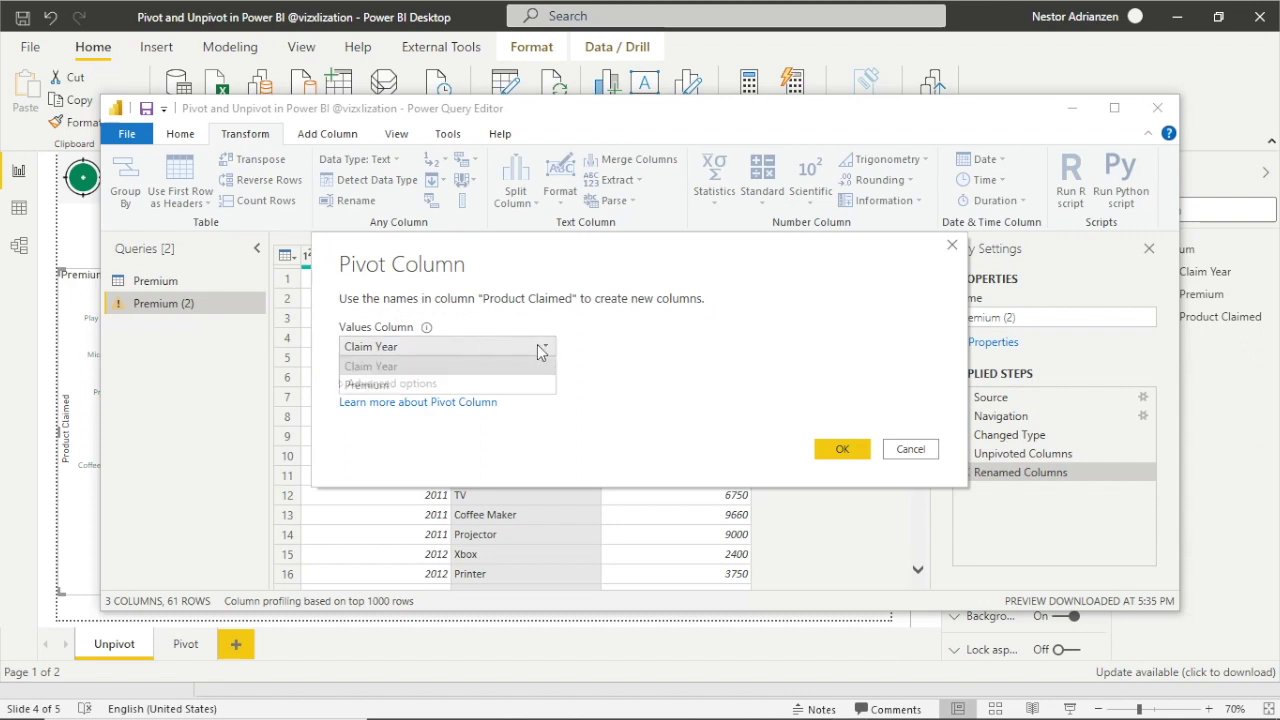
click(456, 382)
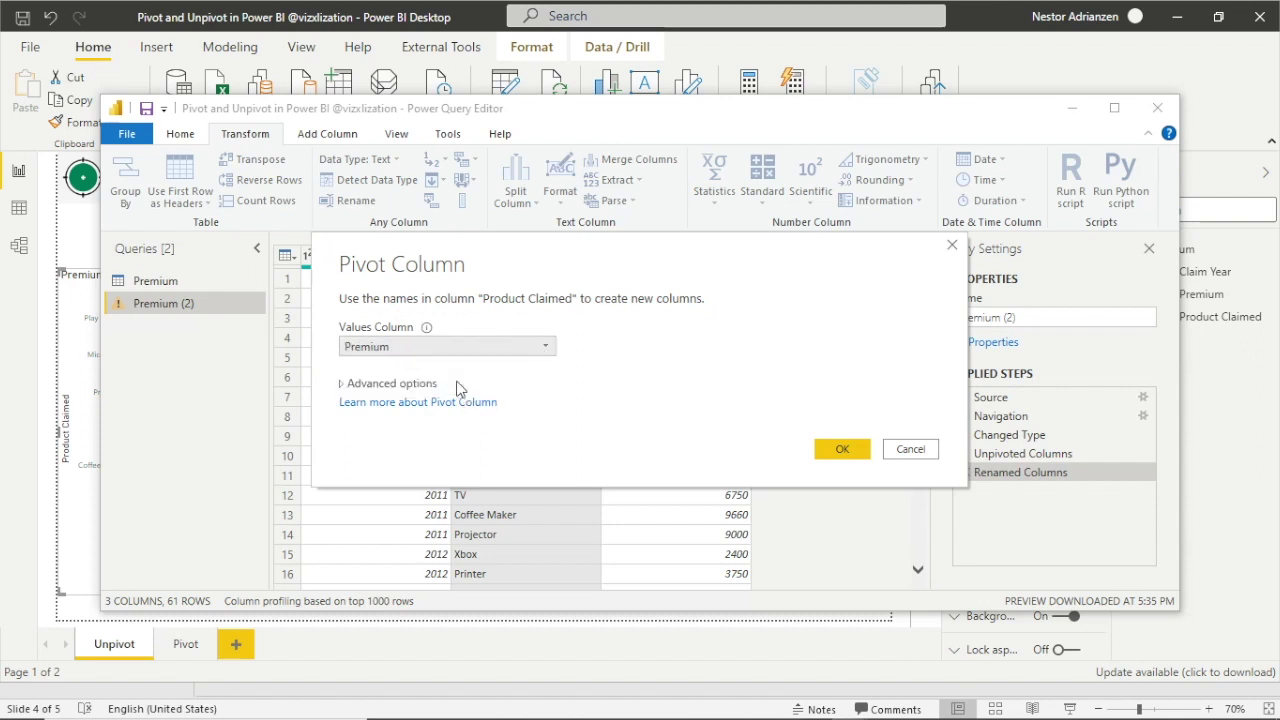
click(343, 387)
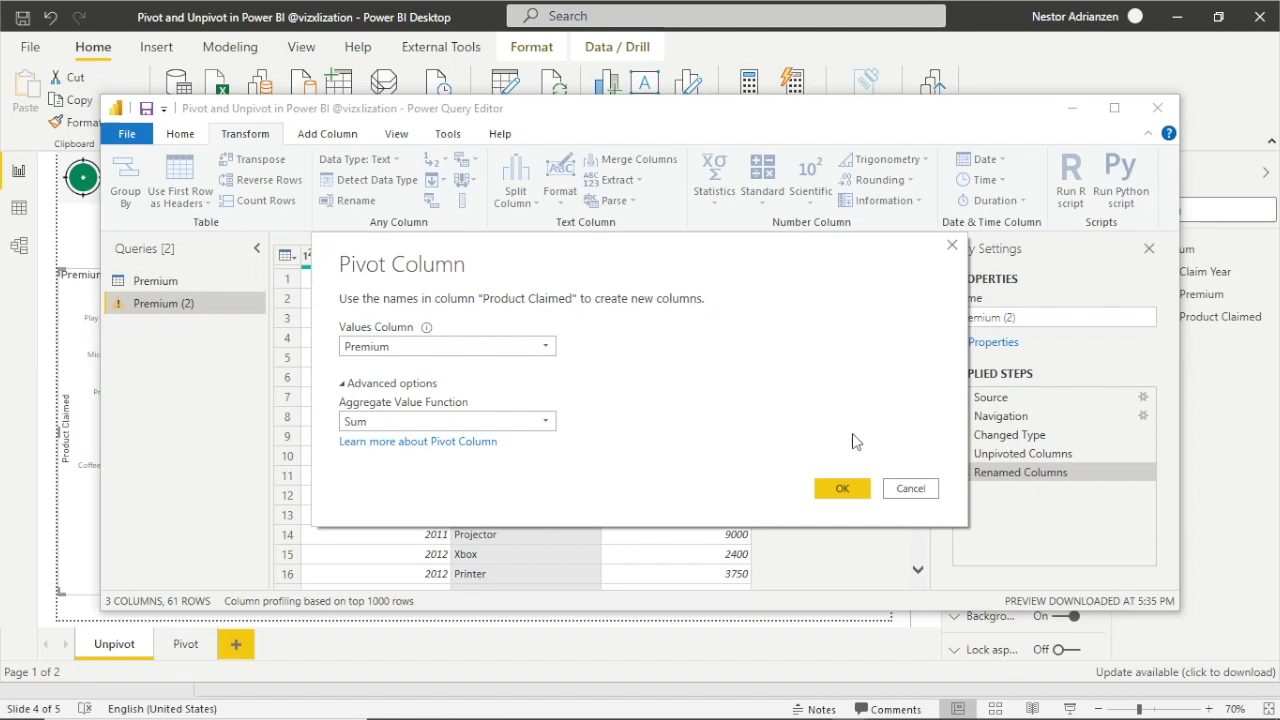
click(843, 487)
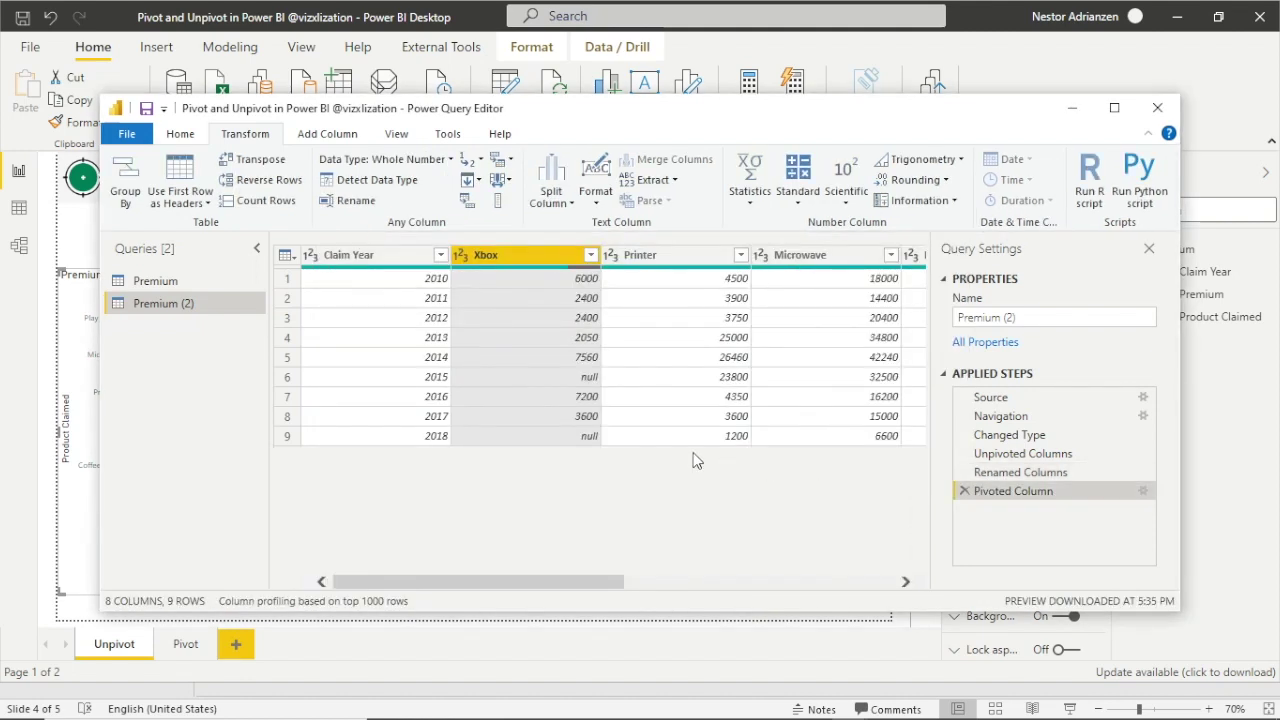
Close & Apply the query changes to load Premium (2) into the model.
drag(583, 578, 518, 543)
click(198, 135)
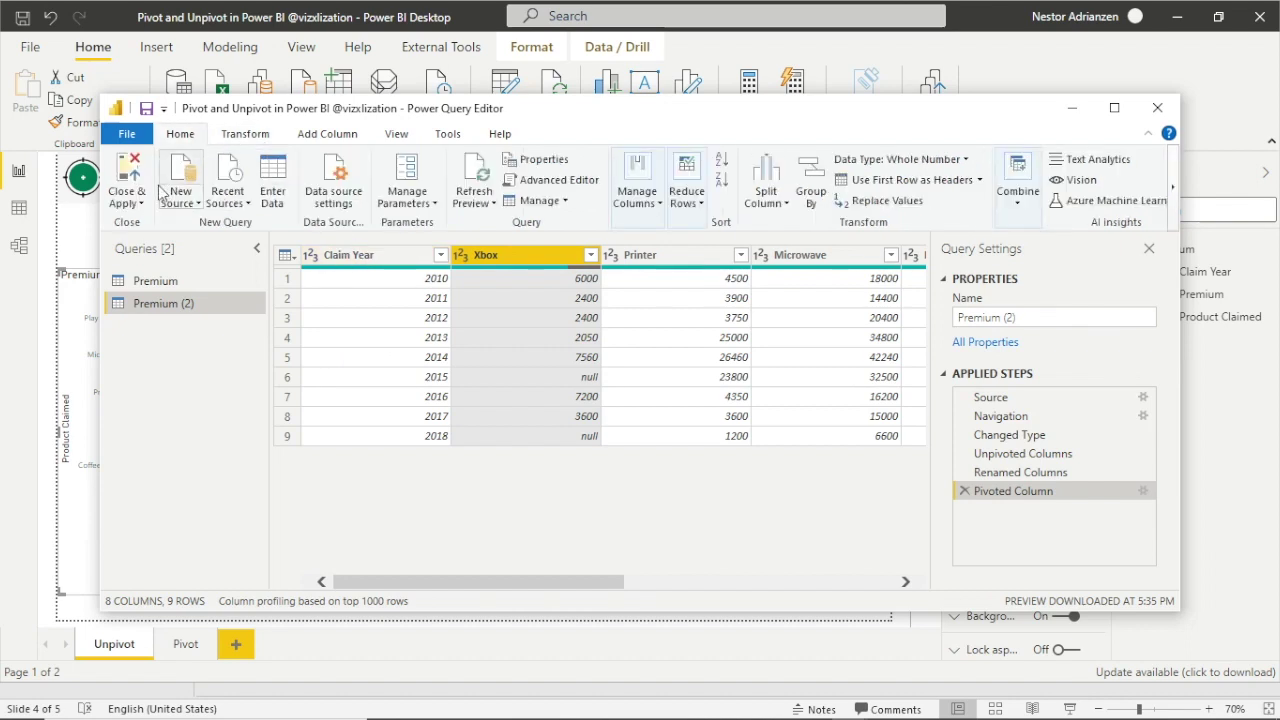
click(128, 199)
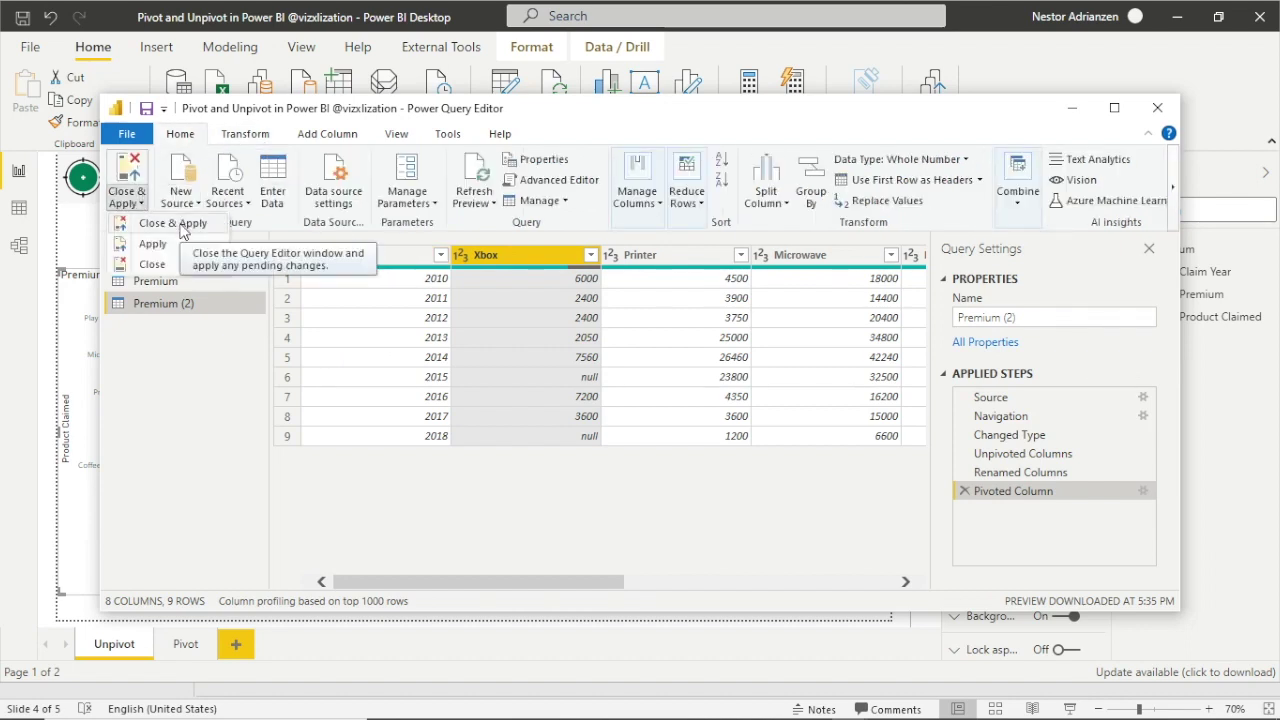
click(181, 226)
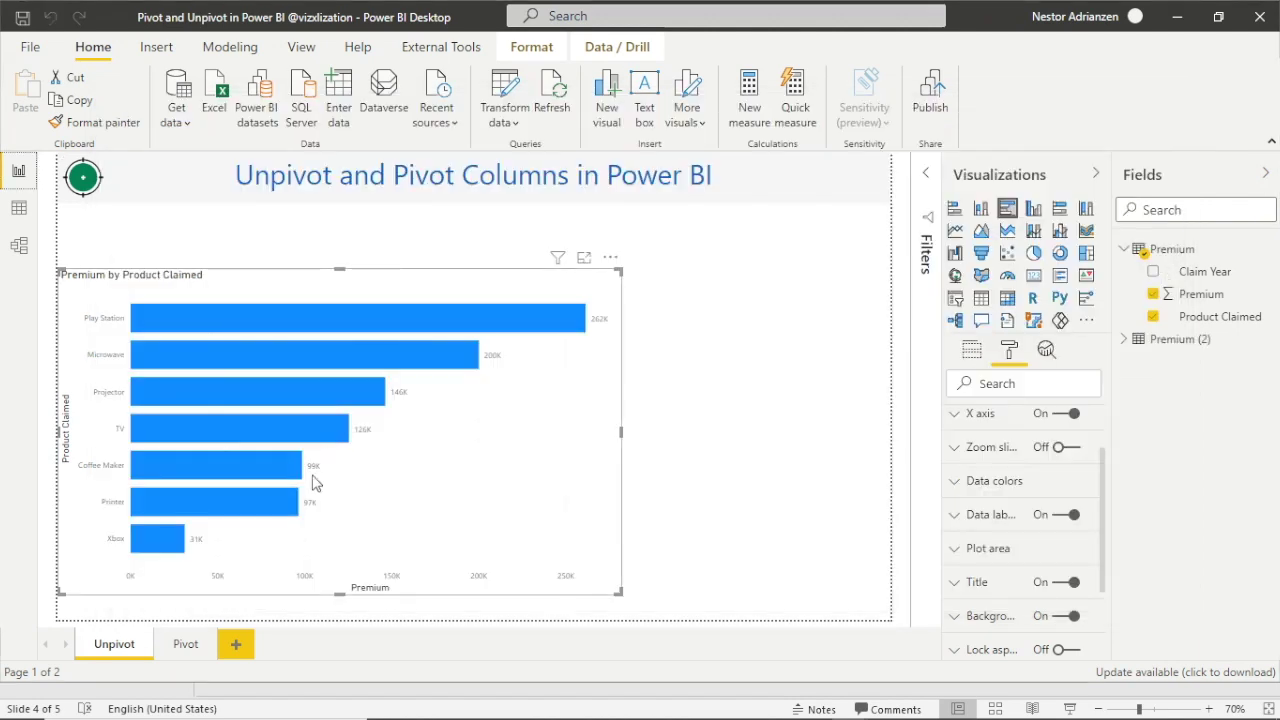
click(184, 646)
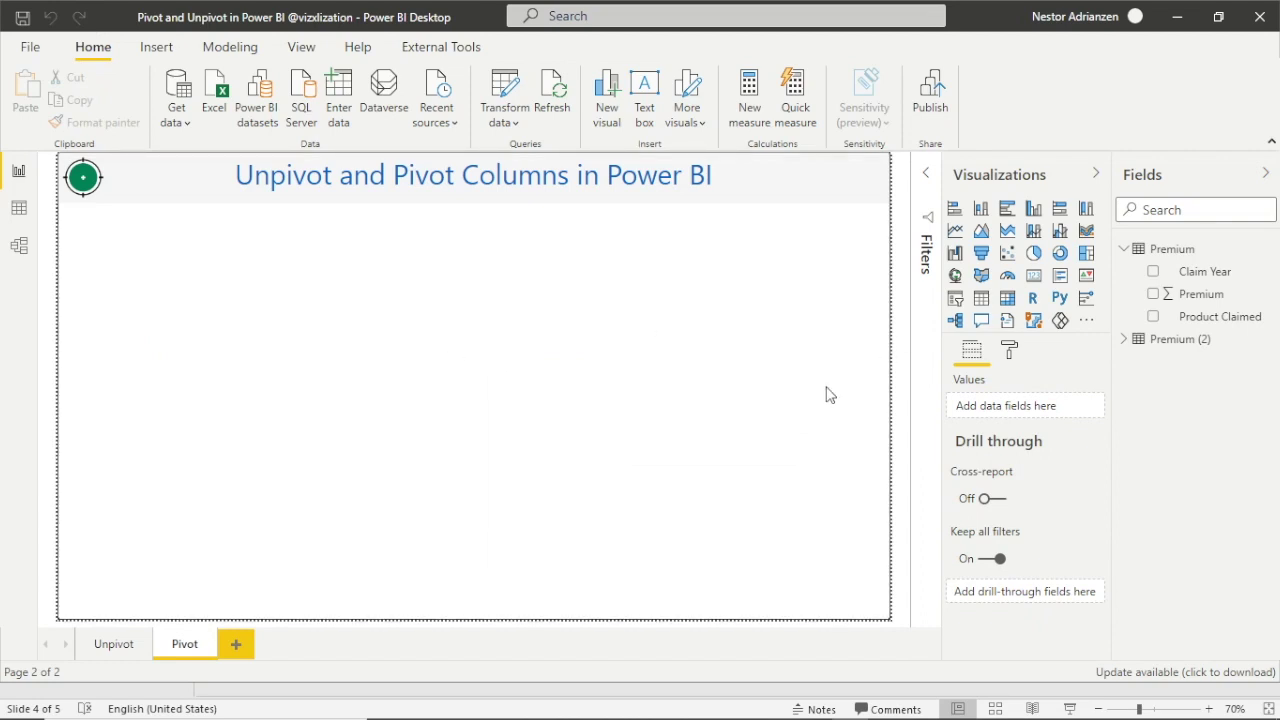
Add a bar chart to the Pivot page, trying Coffee Maker, Microwave and Play Station, then clearing them.
click(1124, 341)
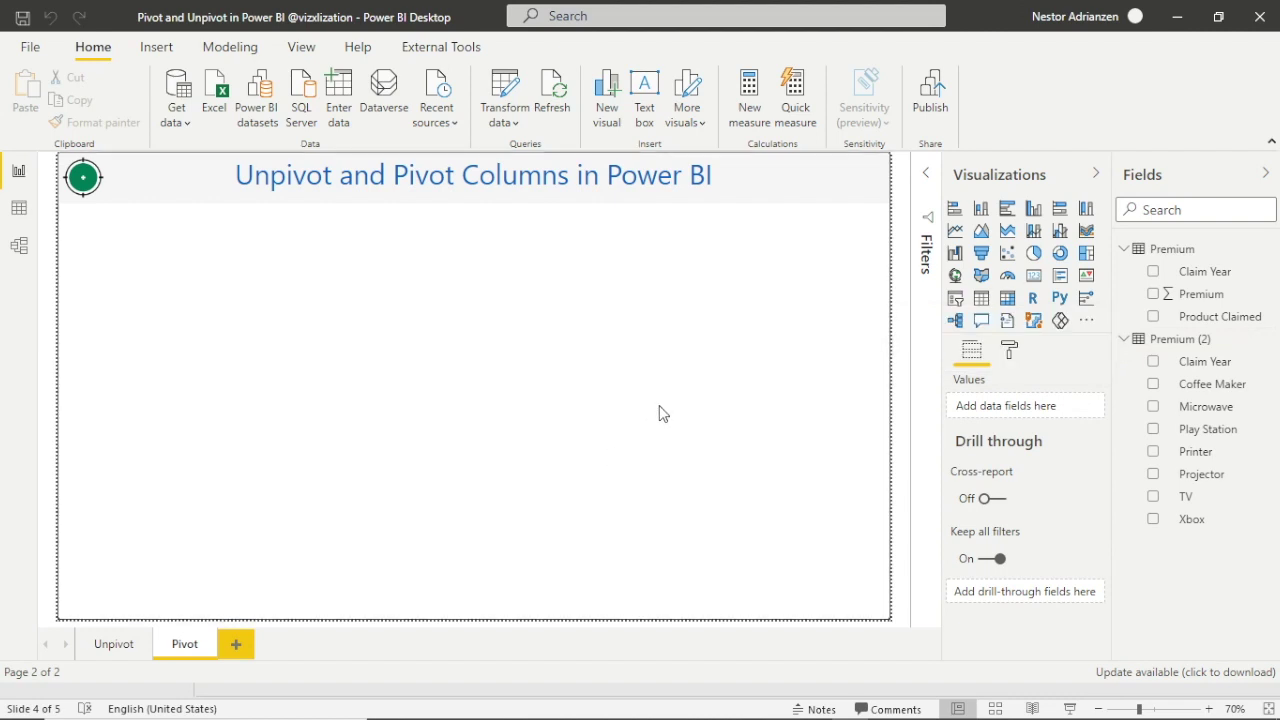
click(1007, 208)
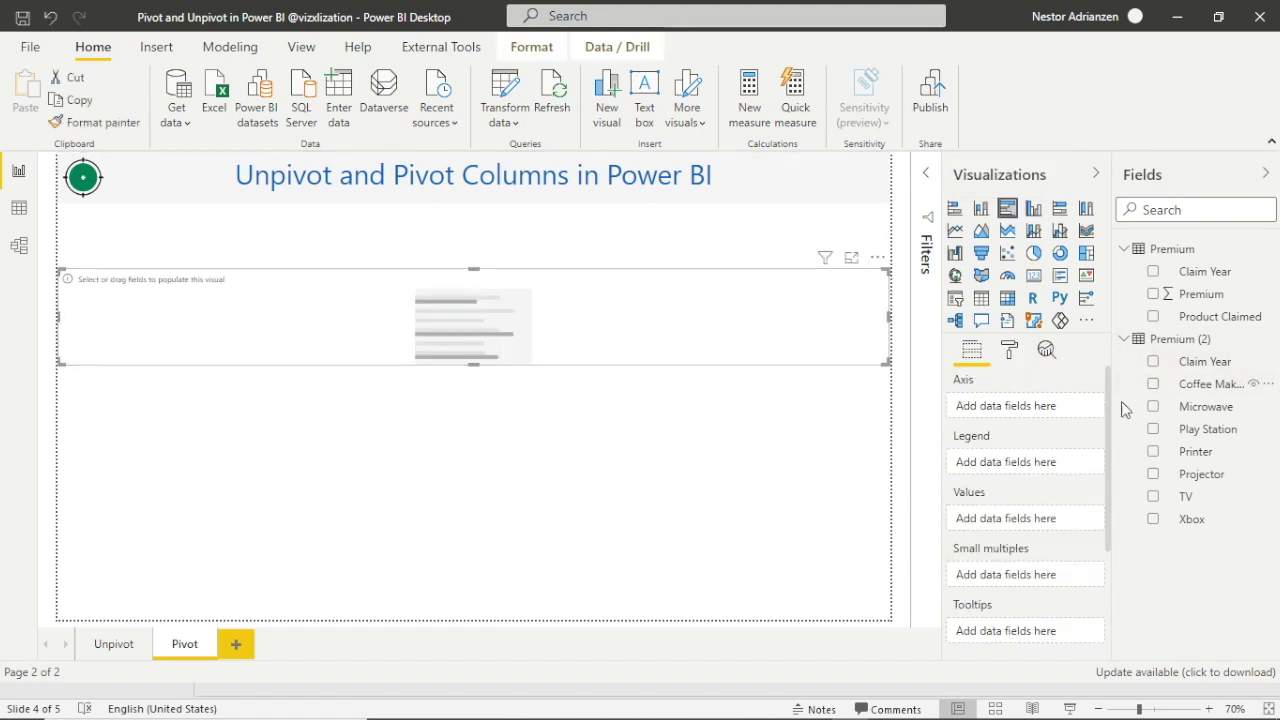
click(1154, 386)
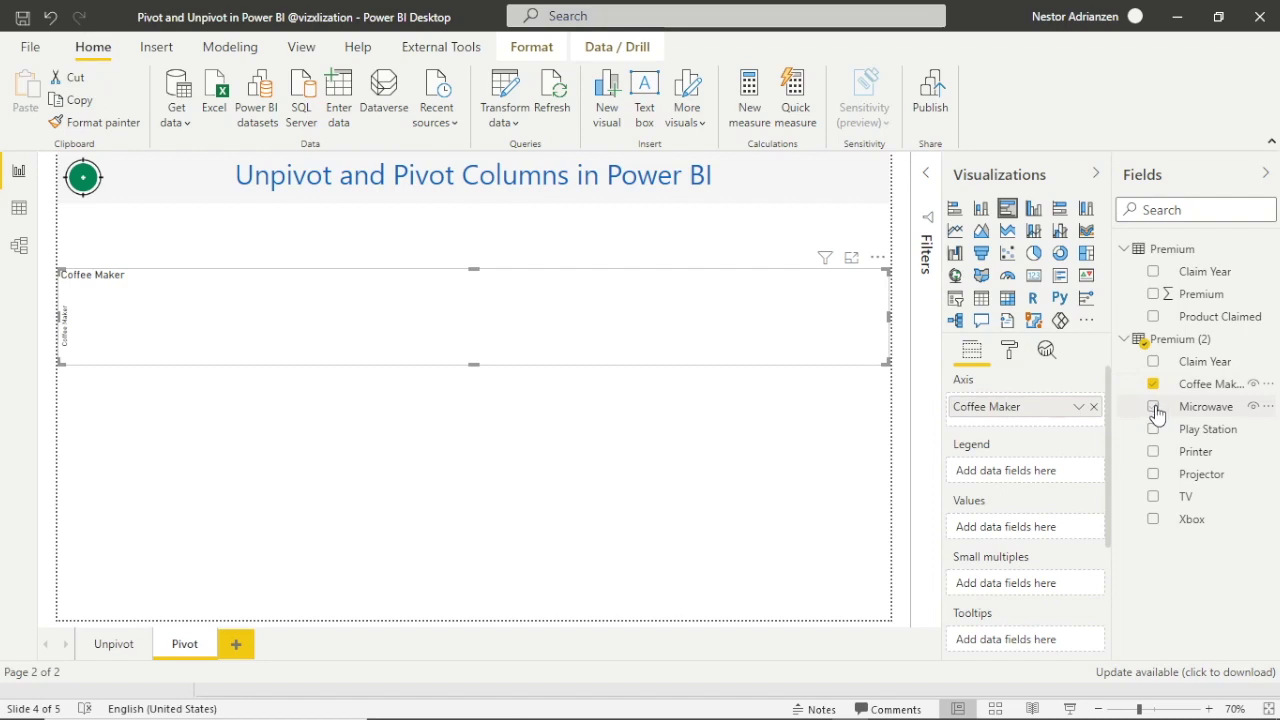
click(1154, 406)
click(1153, 429)
click(1153, 407)
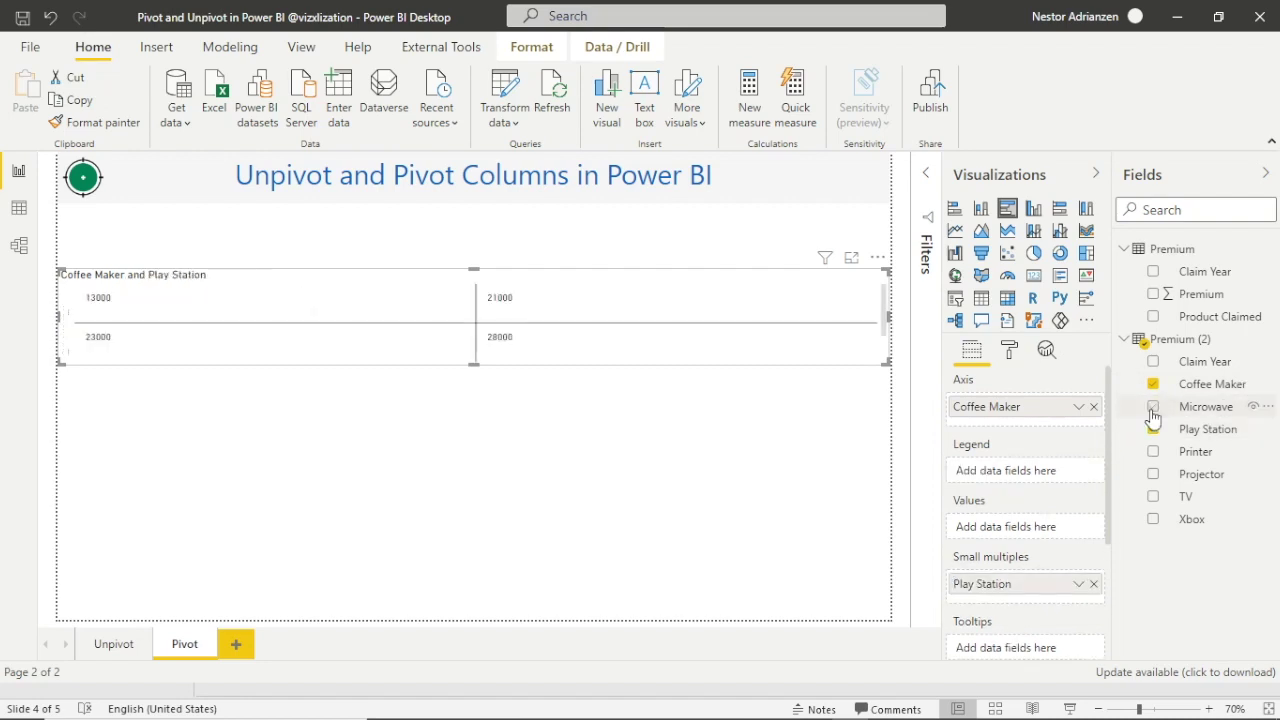
click(1154, 386)
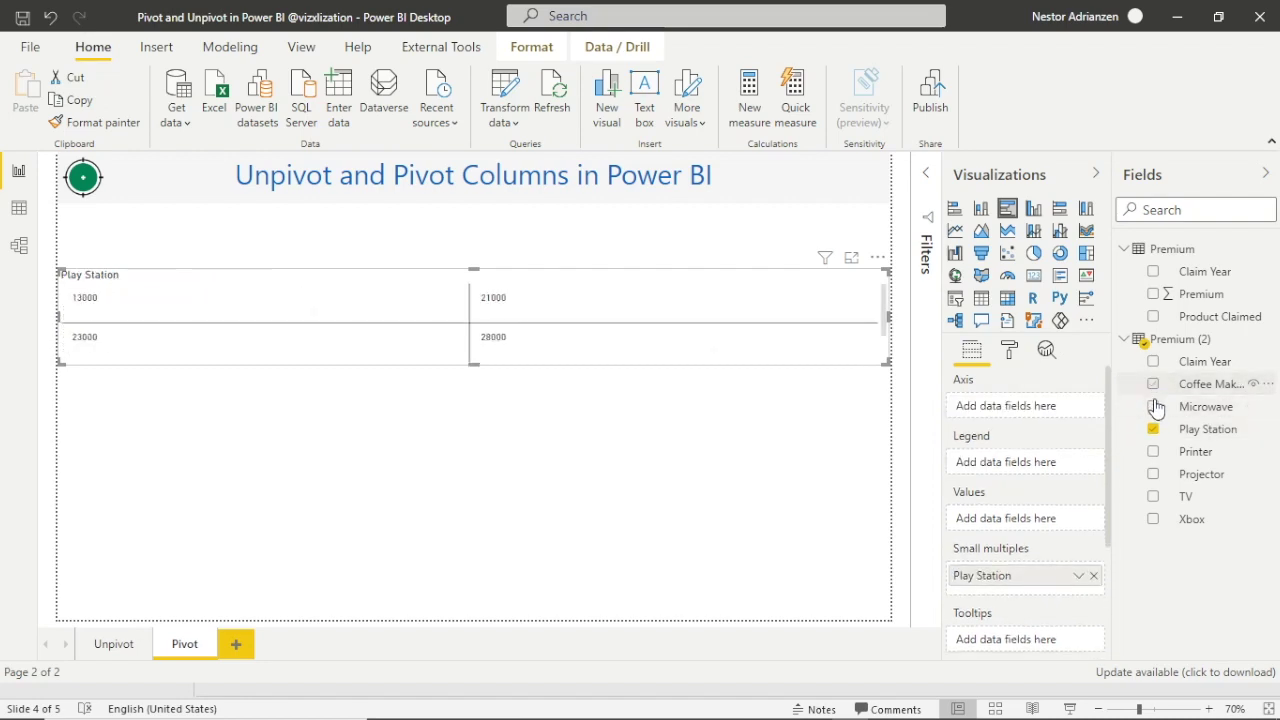
click(1155, 430)
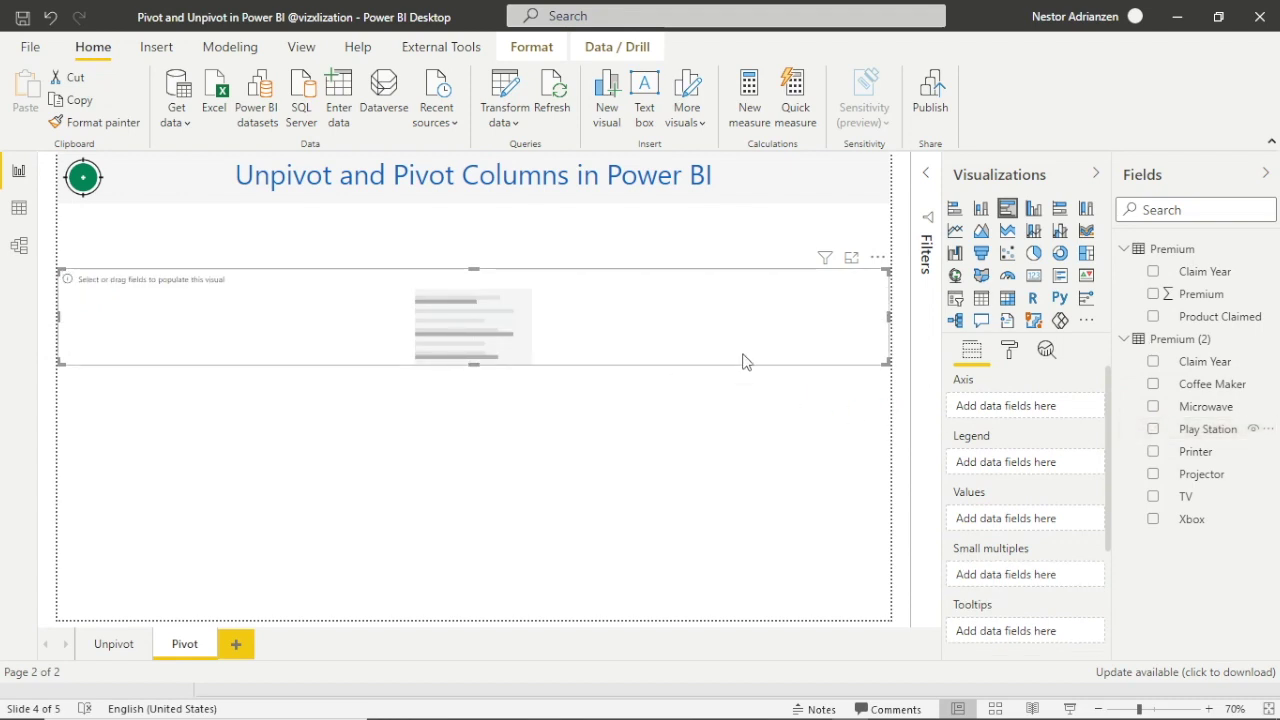
Turn the visual into a table of Claim Year and all seven products, resized to show 2010–2018.
click(982, 300)
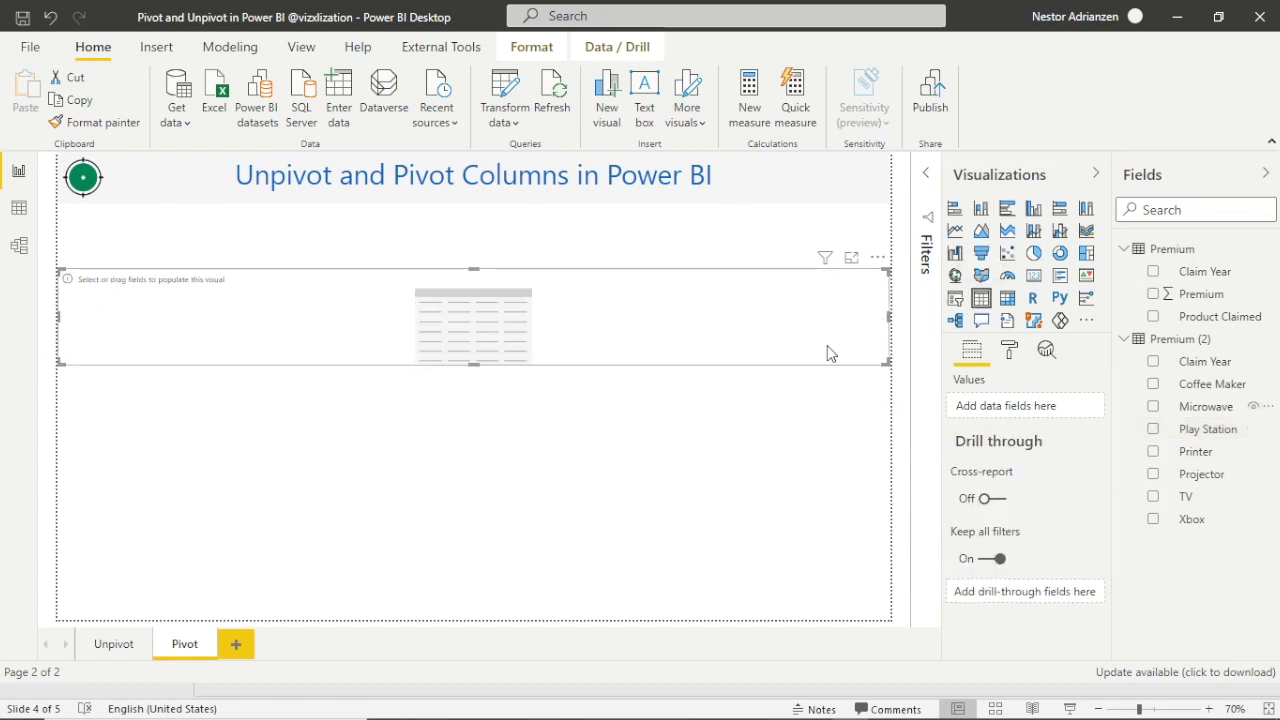
click(1154, 363)
click(1154, 386)
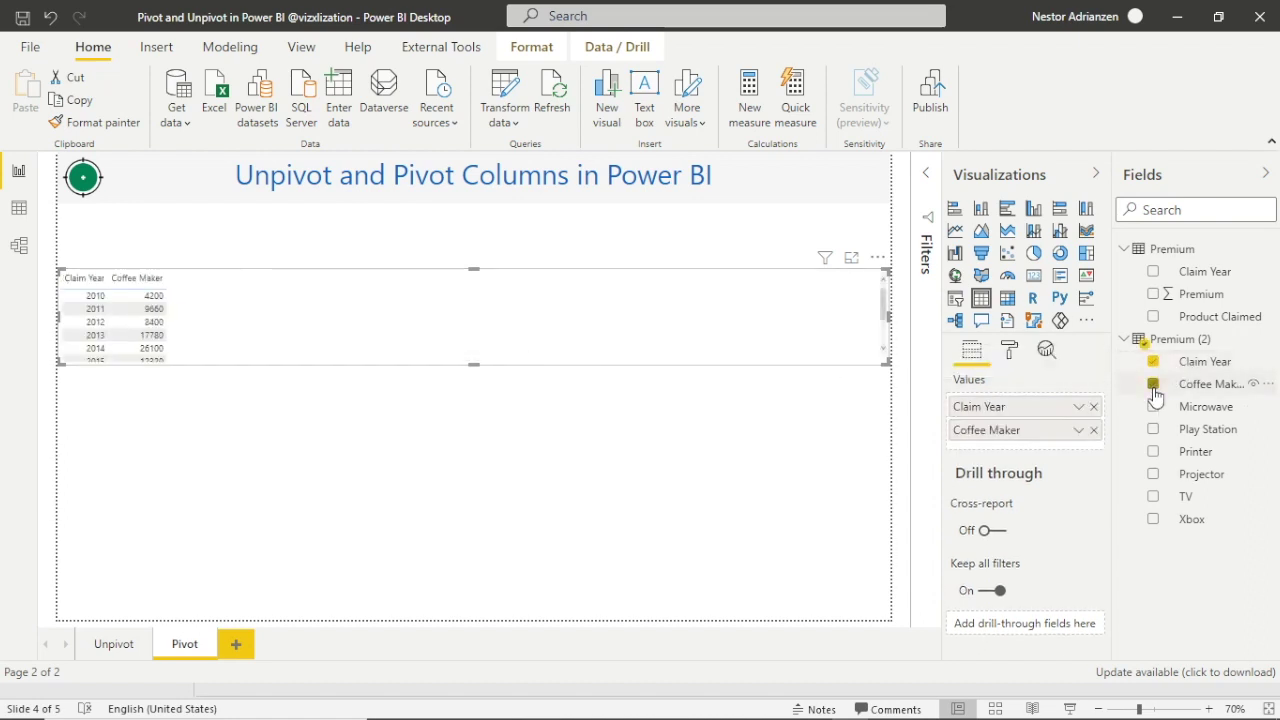
click(1154, 408)
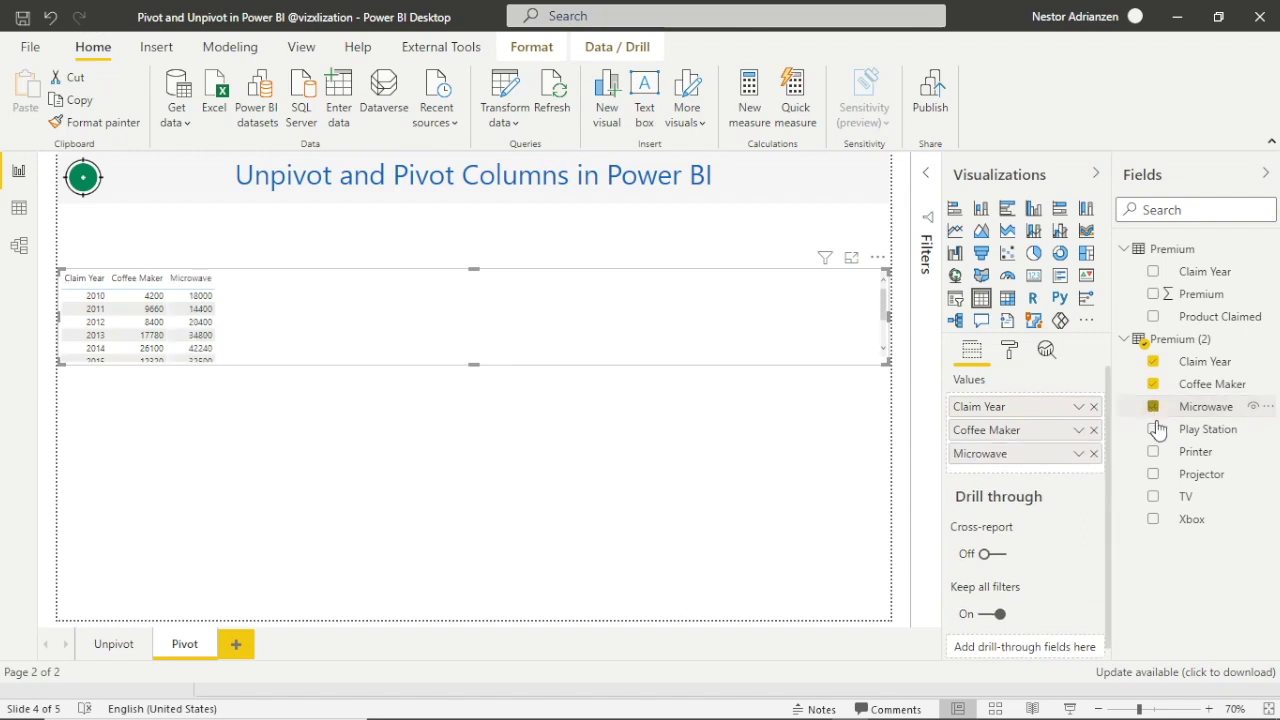
click(1155, 430)
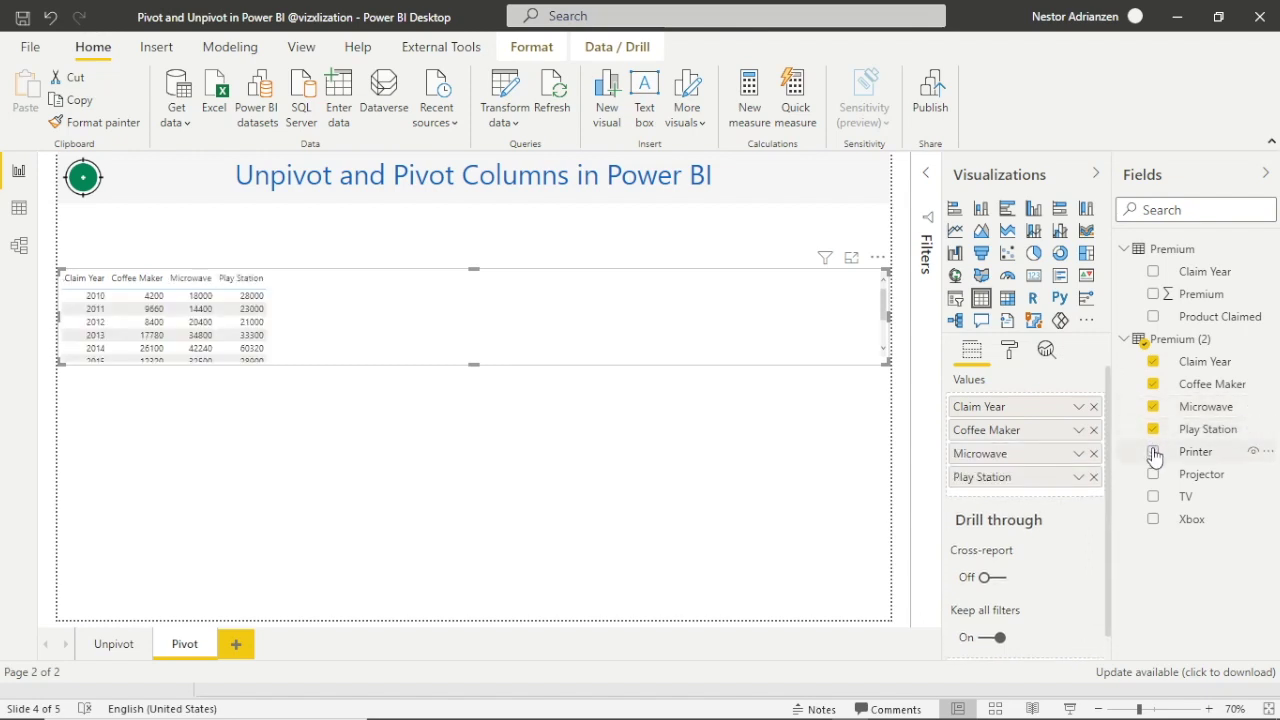
click(1154, 453)
click(1154, 475)
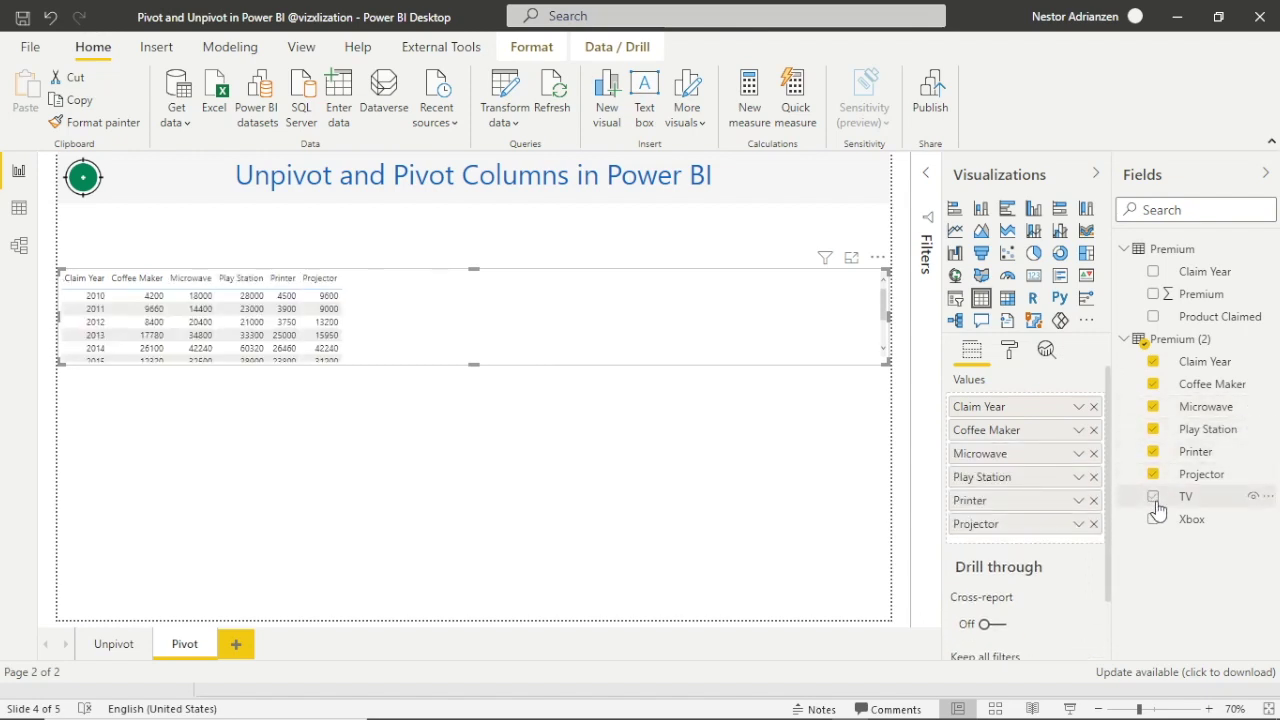
click(1154, 498)
click(1154, 519)
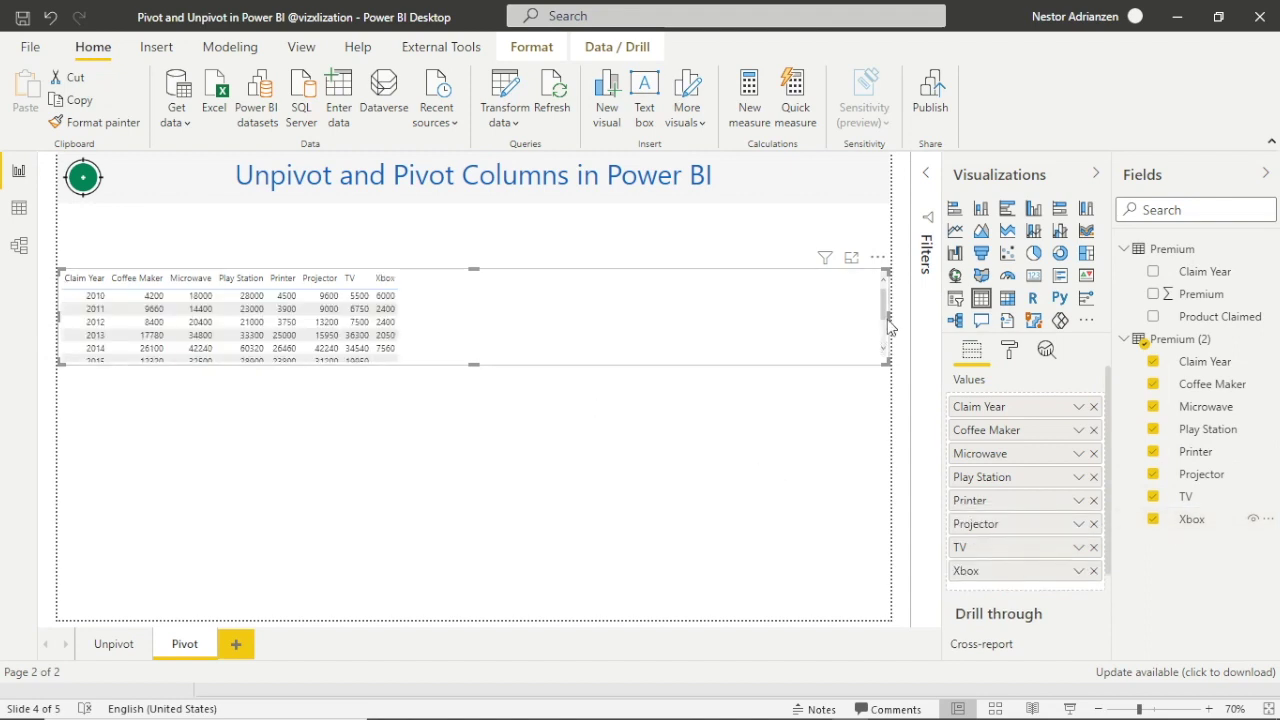
drag(887, 323, 474, 334)
drag(268, 366, 281, 462)
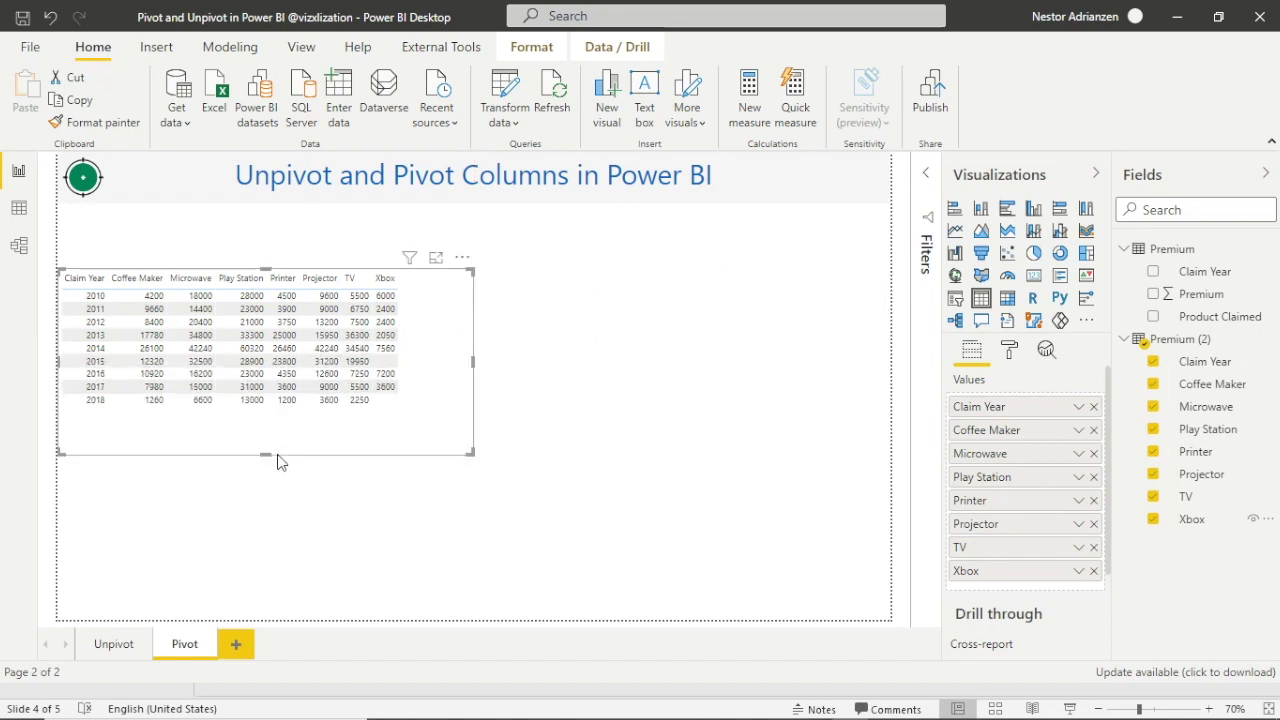